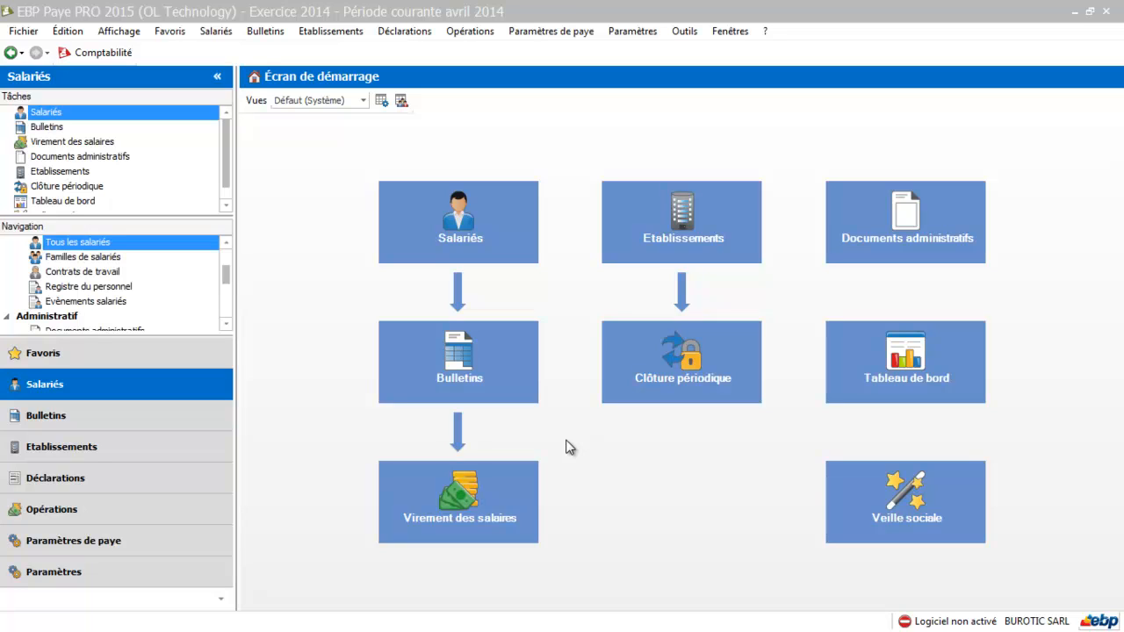
Open the record of the employee on the Mensuel Non Cadre CDD profile and expand the contract's Entrée and Emploi details
{"action": "left_click", "coordinate": [470, 237]}
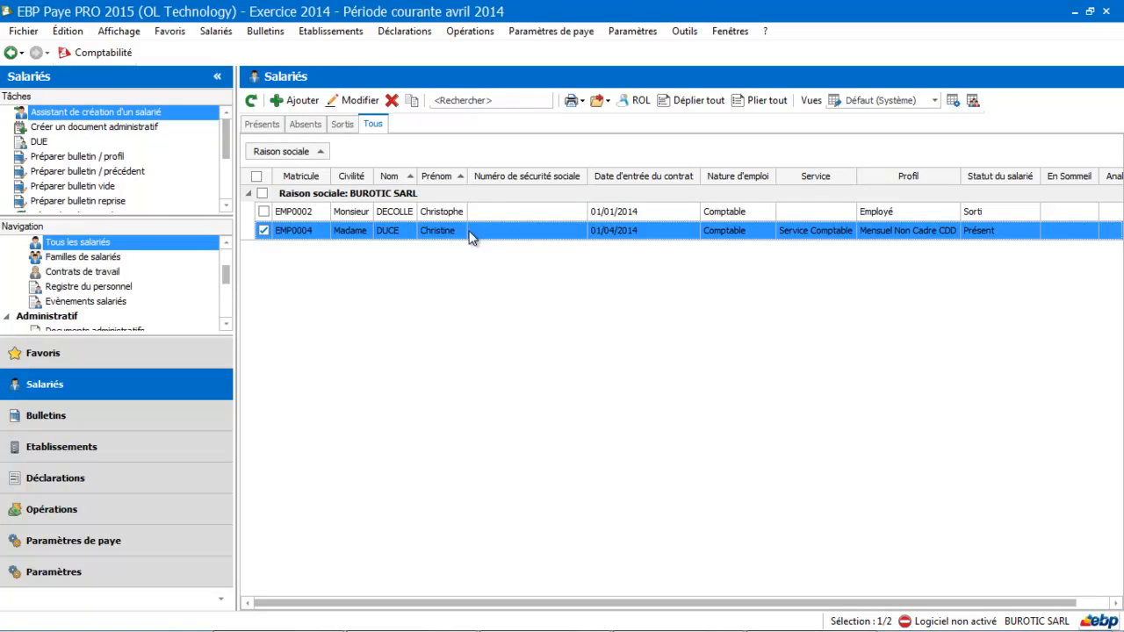
{"action": "double_click", "coordinate": [469, 232]}
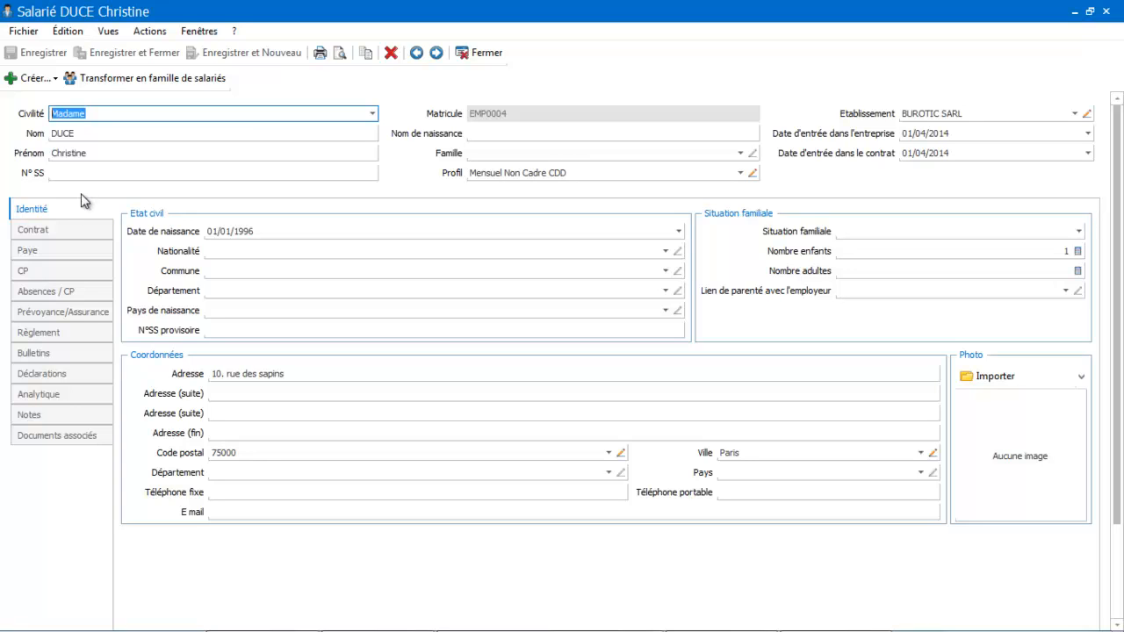
{"action": "left_click", "coordinate": [58, 231]}
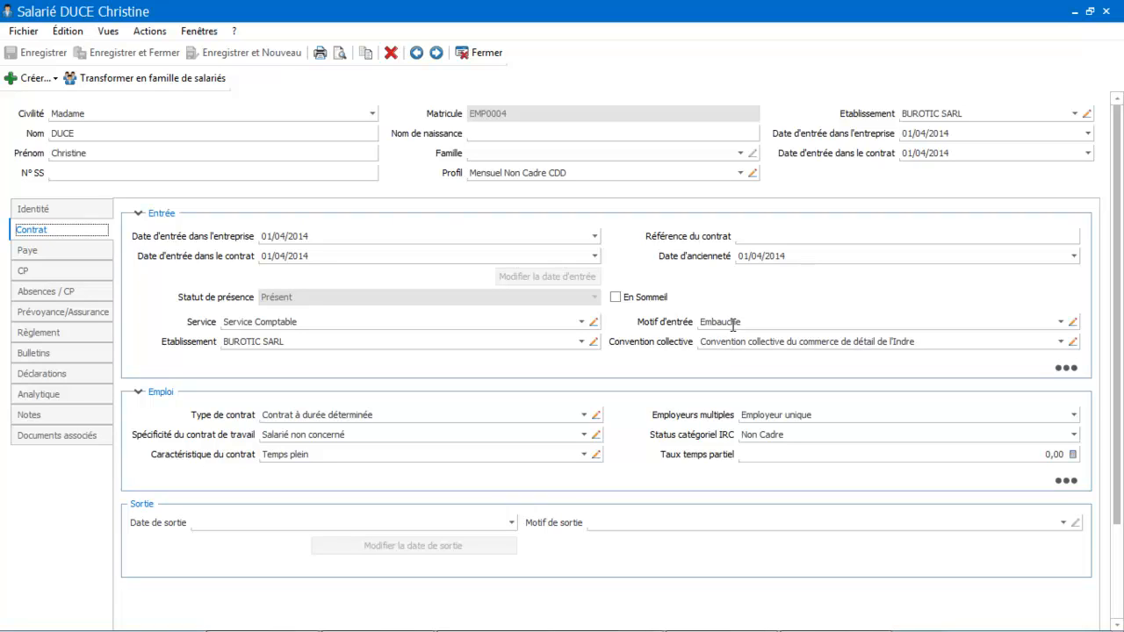
{"action": "left_click", "coordinate": [1066, 369]}
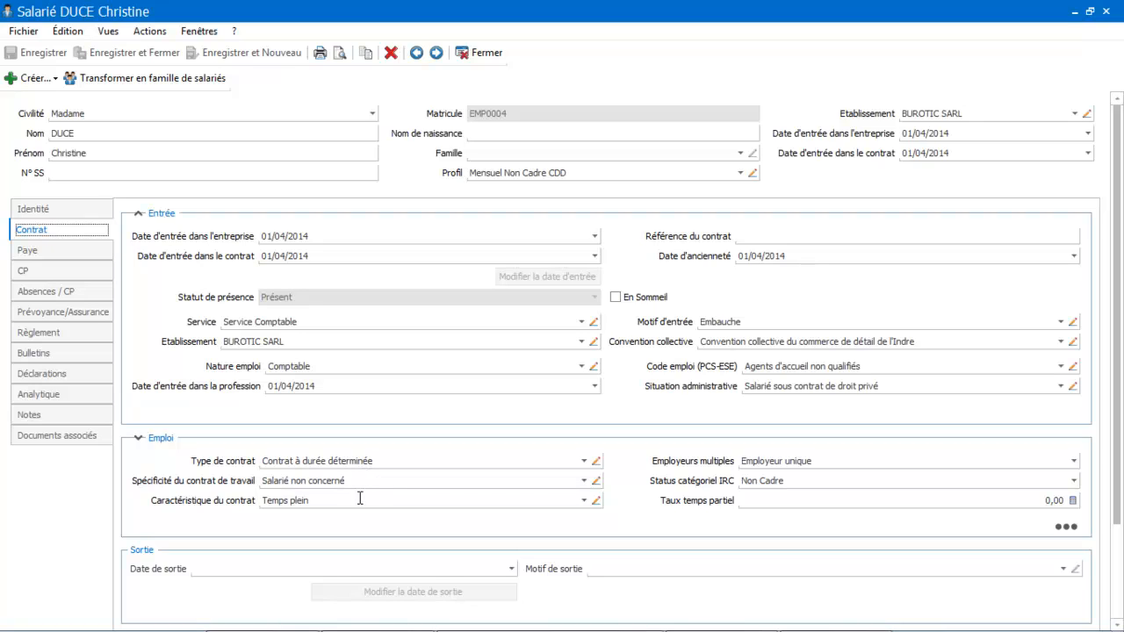
{"action": "left_click", "coordinate": [1066, 528]}
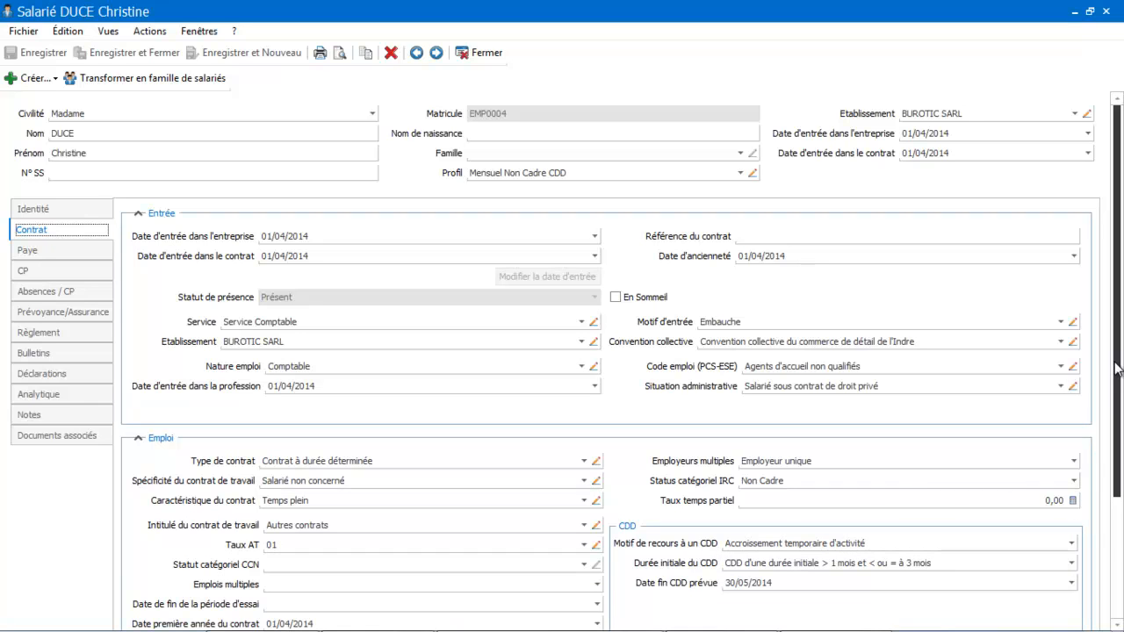
Set the employee contract's Motif de recours à un CDD to CDD d'usage
{"action": "left_click_drag", "start_coordinate": [1118, 369], "coordinate": [1120, 479]}
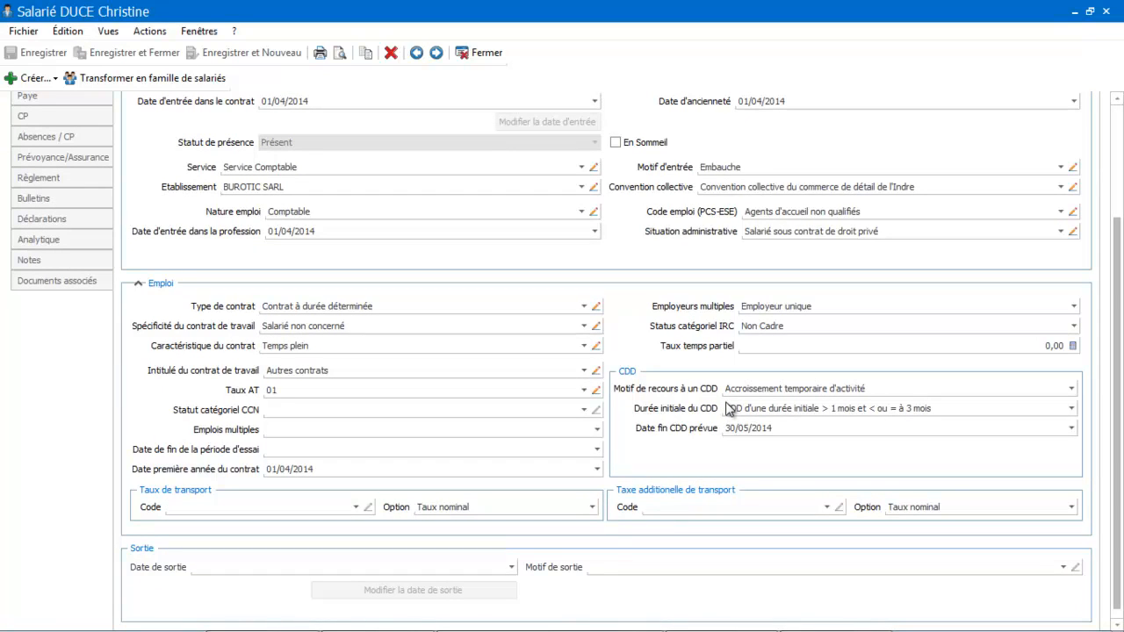
{"action": "left_click", "coordinate": [1071, 389]}
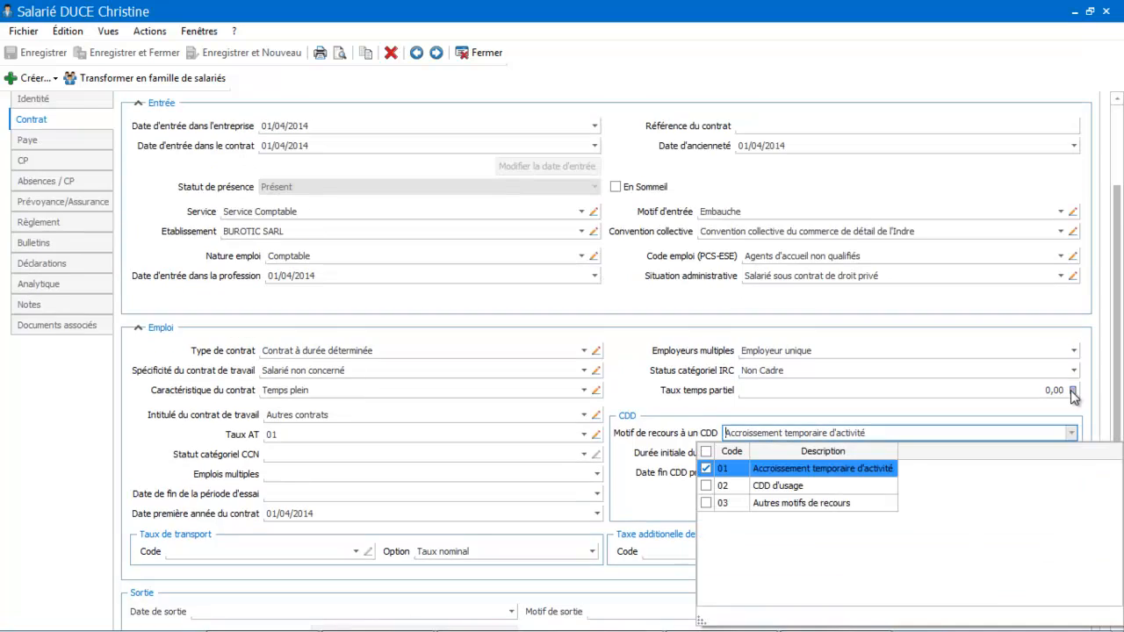
{"action": "left_click", "coordinate": [791, 486]}
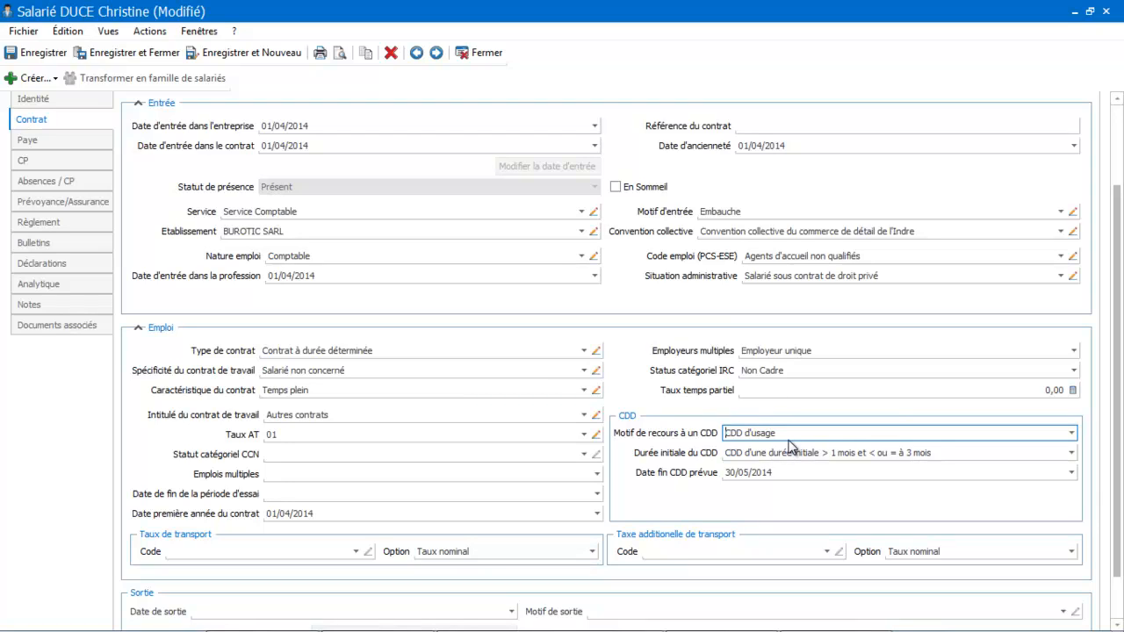
Review the employee's paid-leave settings and contract employment details, and save and close the employee record
{"action": "left_click", "coordinate": [55, 158]}
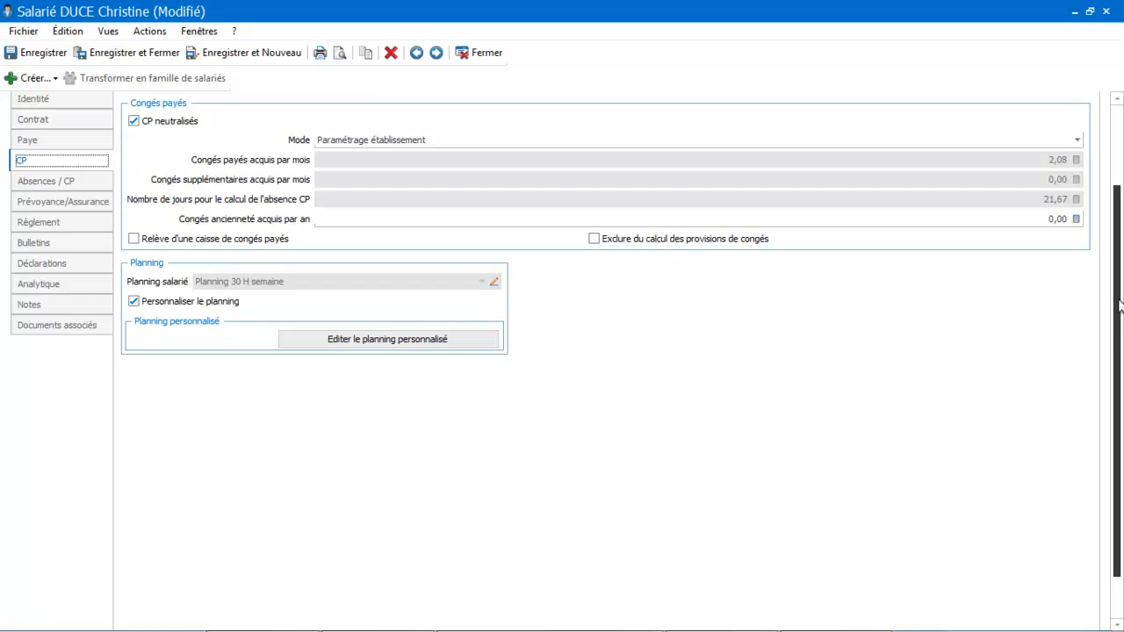
{"action": "left_click_drag", "start_coordinate": [1120, 303], "coordinate": [1082, 116]}
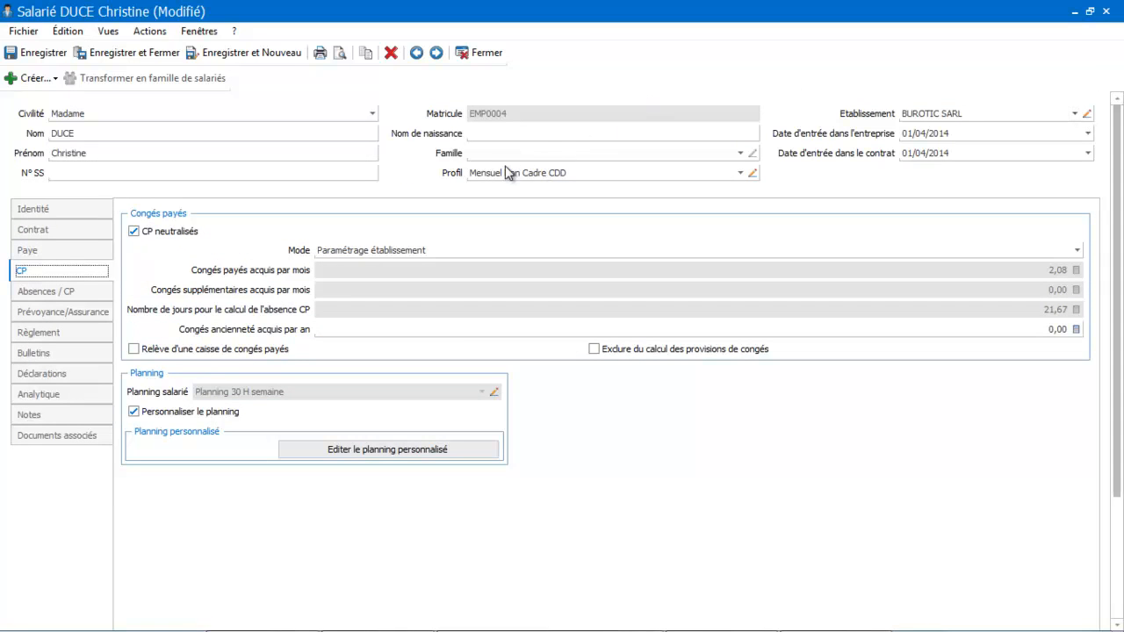
{"action": "scroll", "coordinate": [149, 212], "scroll_direction": "down", "scroll_amount": 3}
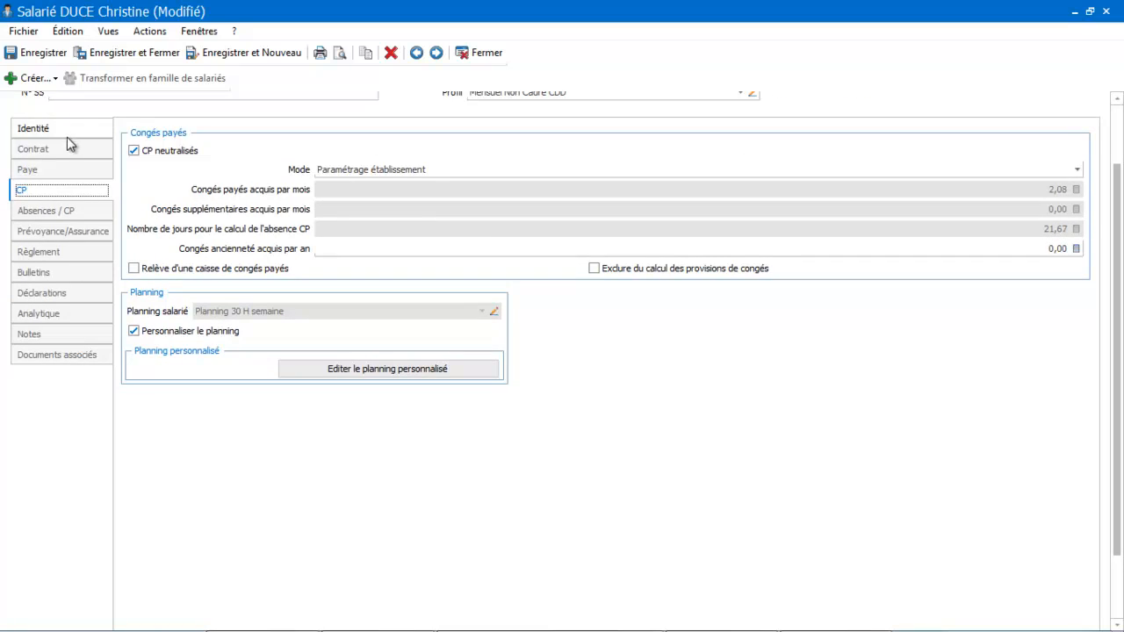
{"action": "left_click", "coordinate": [65, 145]}
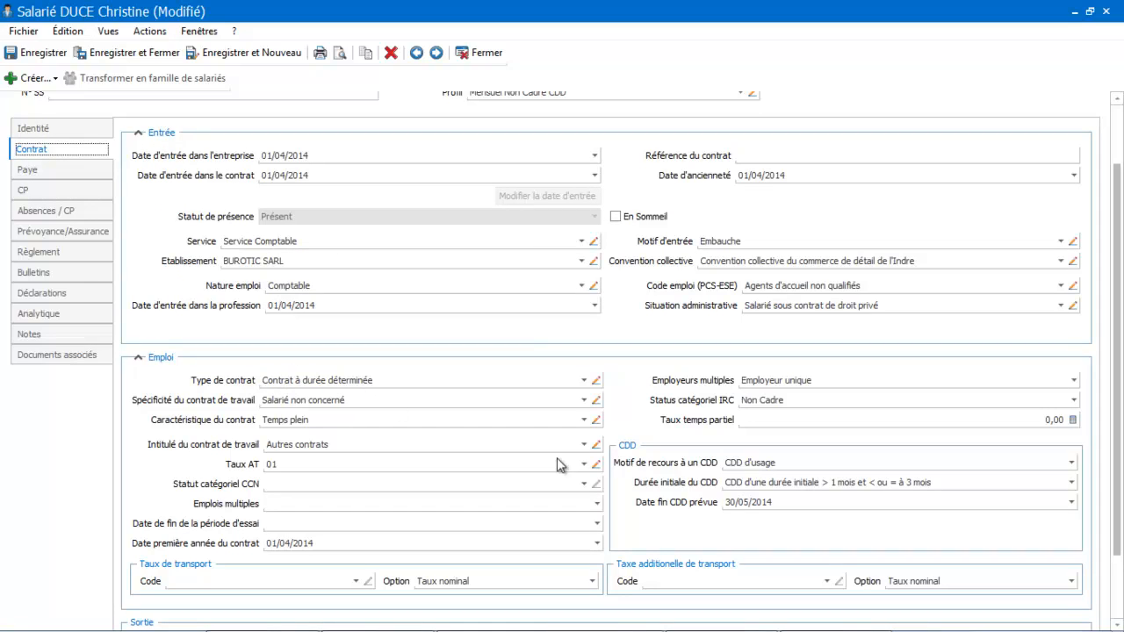
{"action": "left_click", "coordinate": [147, 359]}
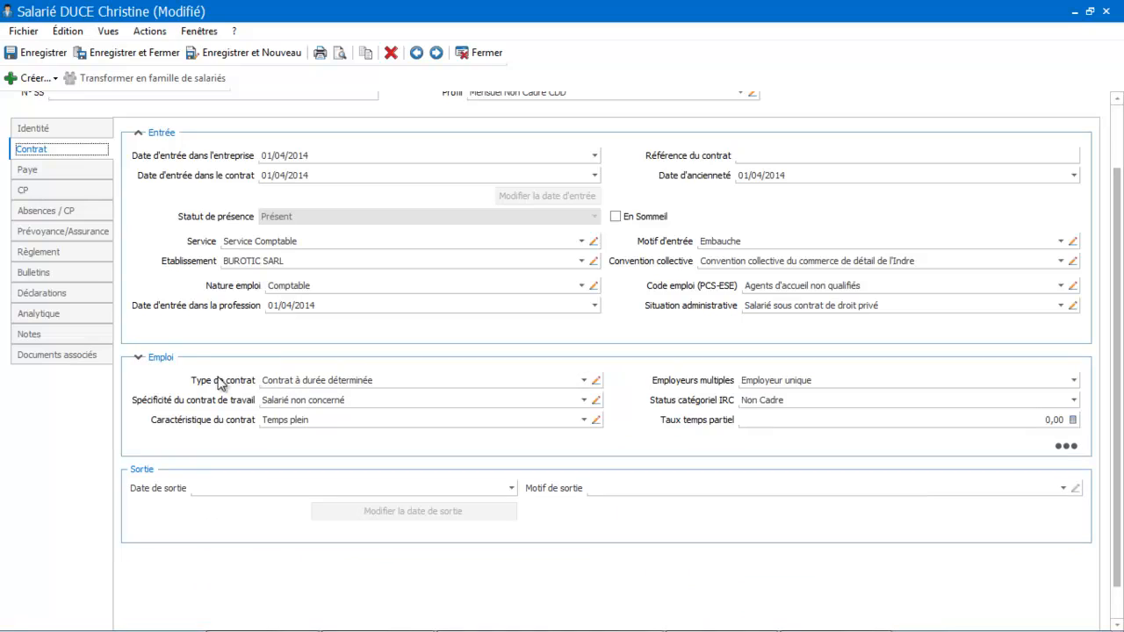
{"action": "left_click", "coordinate": [1068, 448]}
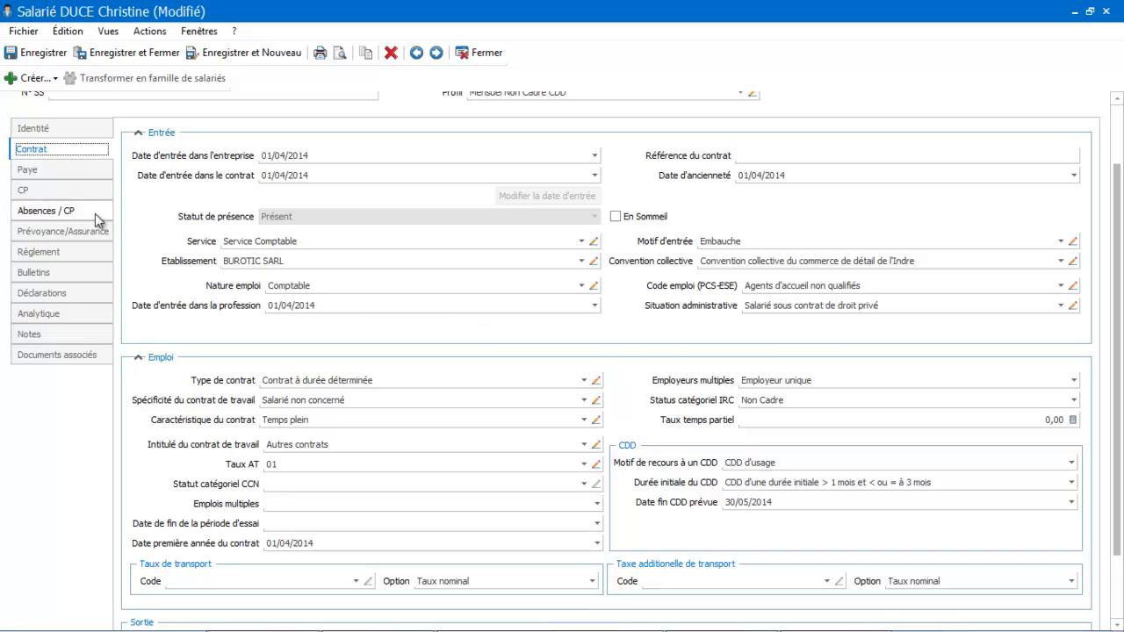
{"action": "left_click", "coordinate": [40, 192]}
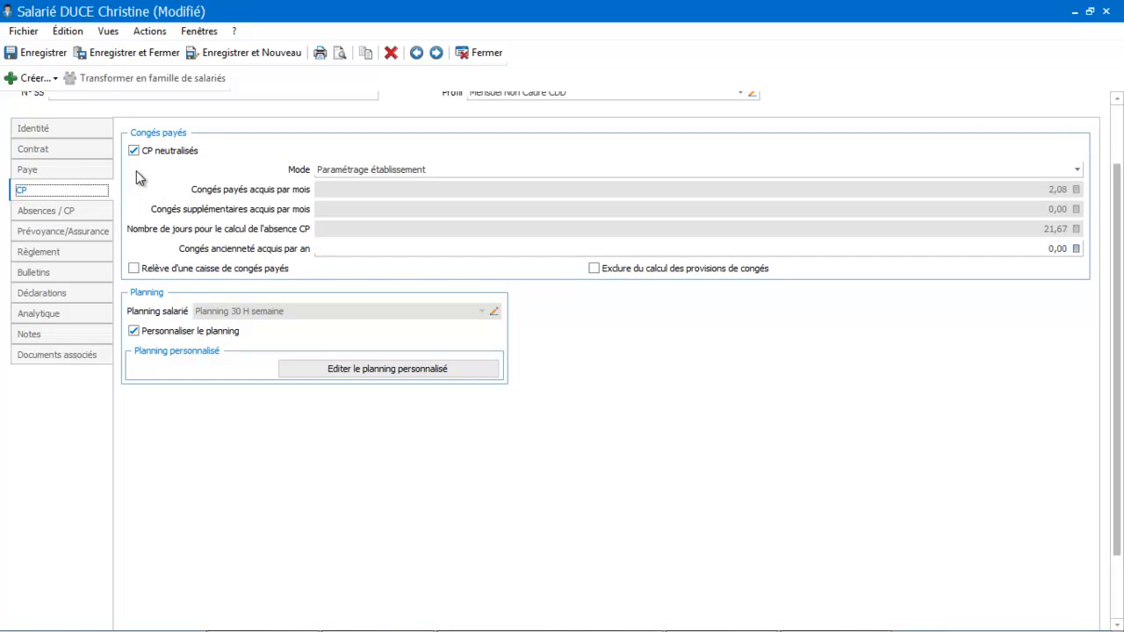
{"action": "left_click", "coordinate": [151, 54]}
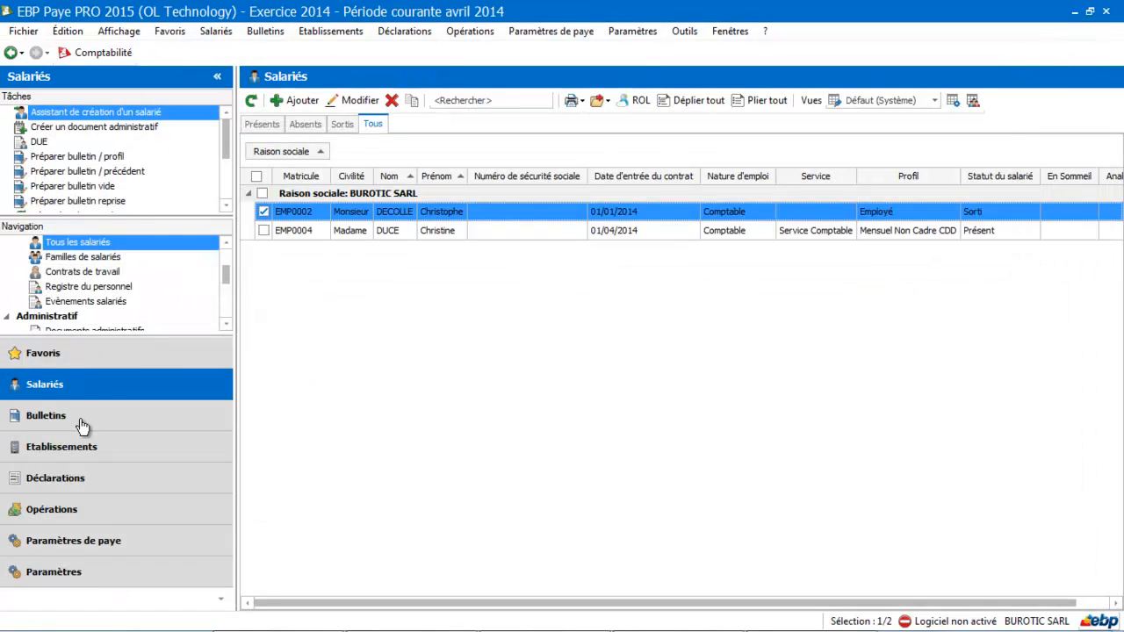
Search the payslip profiles for CDD and open the MENSNONCADRE_CDD profile
{"action": "left_click", "coordinate": [66, 425]}
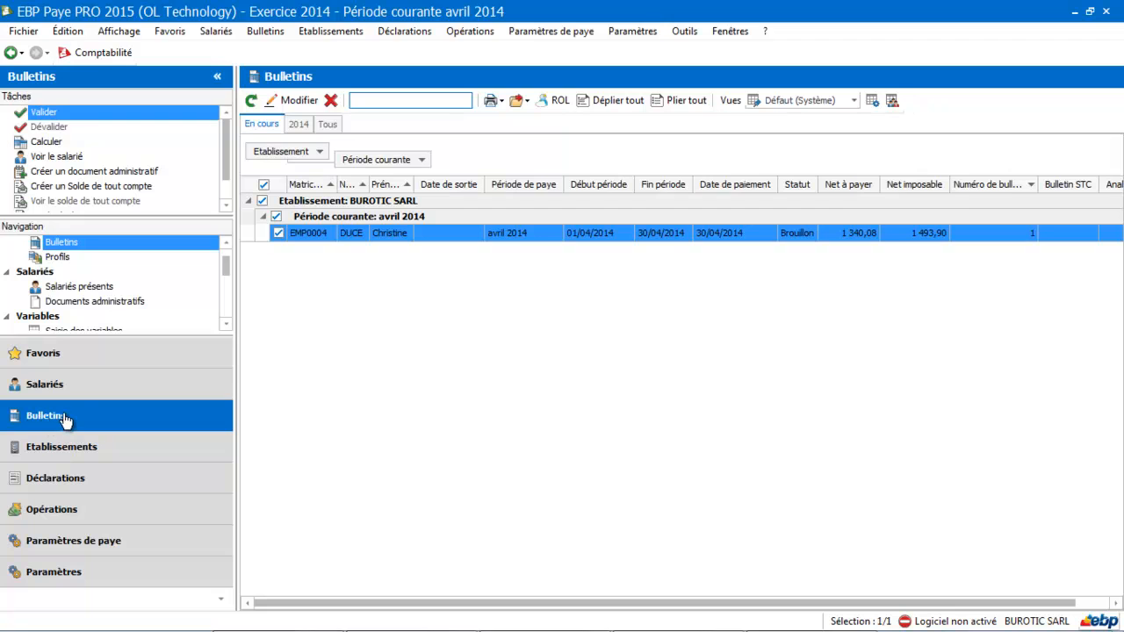
{"action": "left_click", "coordinate": [58, 257]}
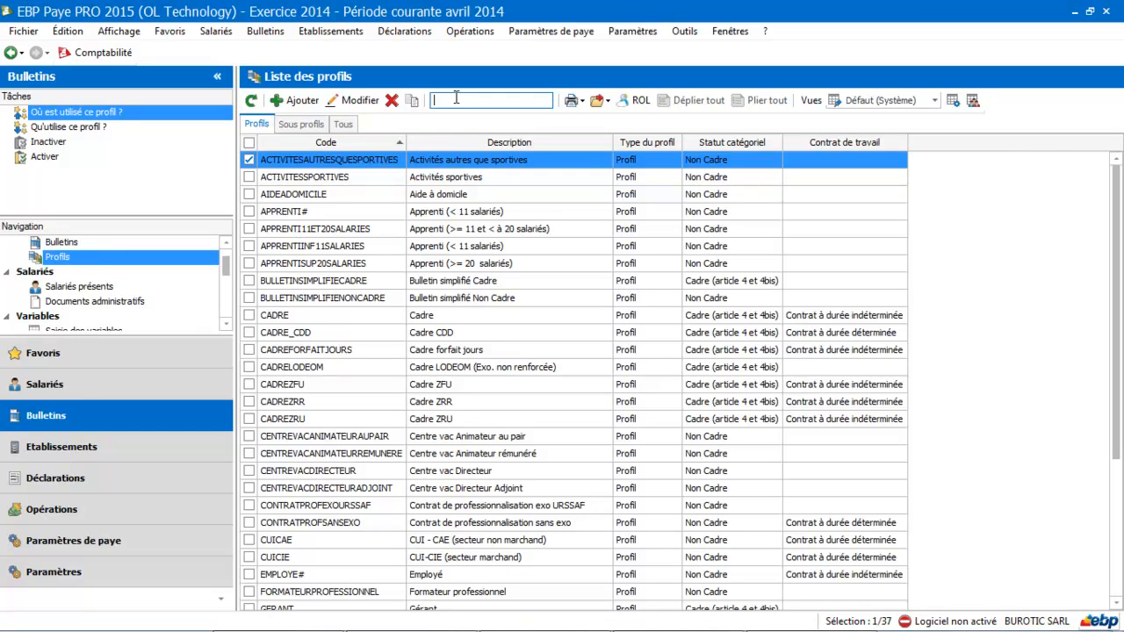
{"action": "type", "text": "CDD"}
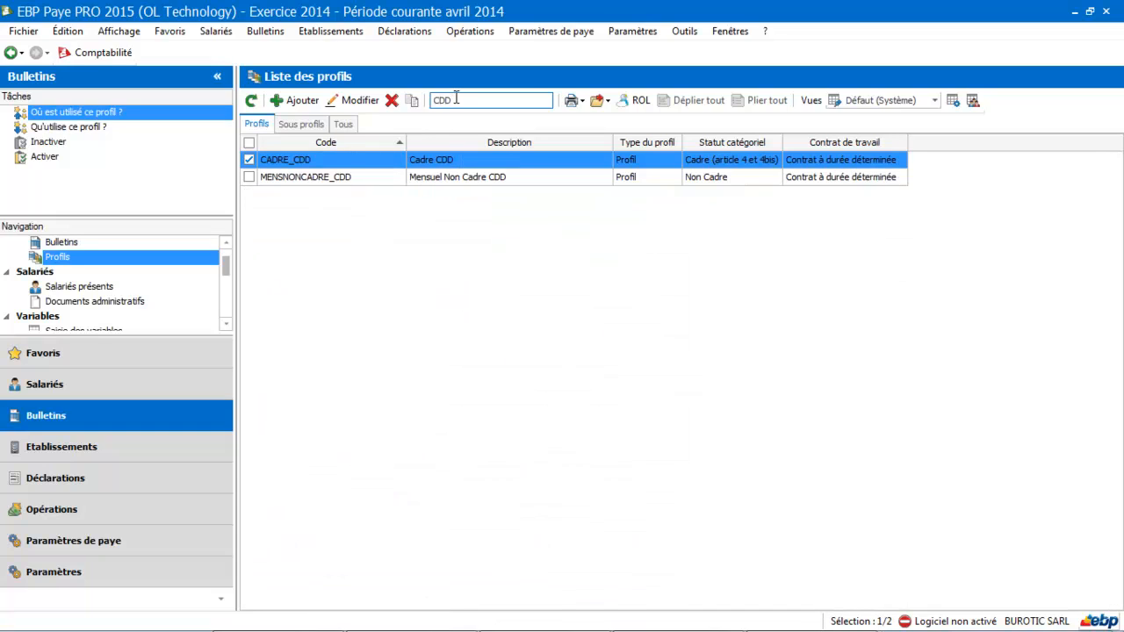
{"action": "left_click", "coordinate": [483, 178]}
{"action": "double_click", "coordinate": [483, 177]}
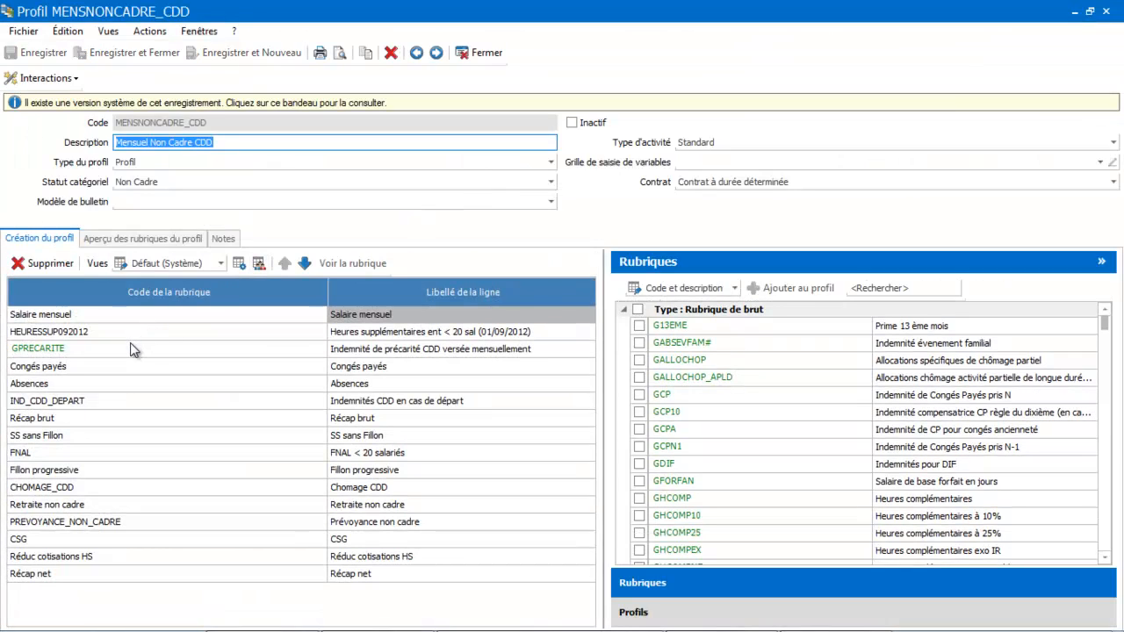
Remove the GPRECARITE line from the MENSNONCADRE_CDD profile
{"action": "left_click", "coordinate": [130, 344]}
{"action": "left_click", "coordinate": [31, 267]}
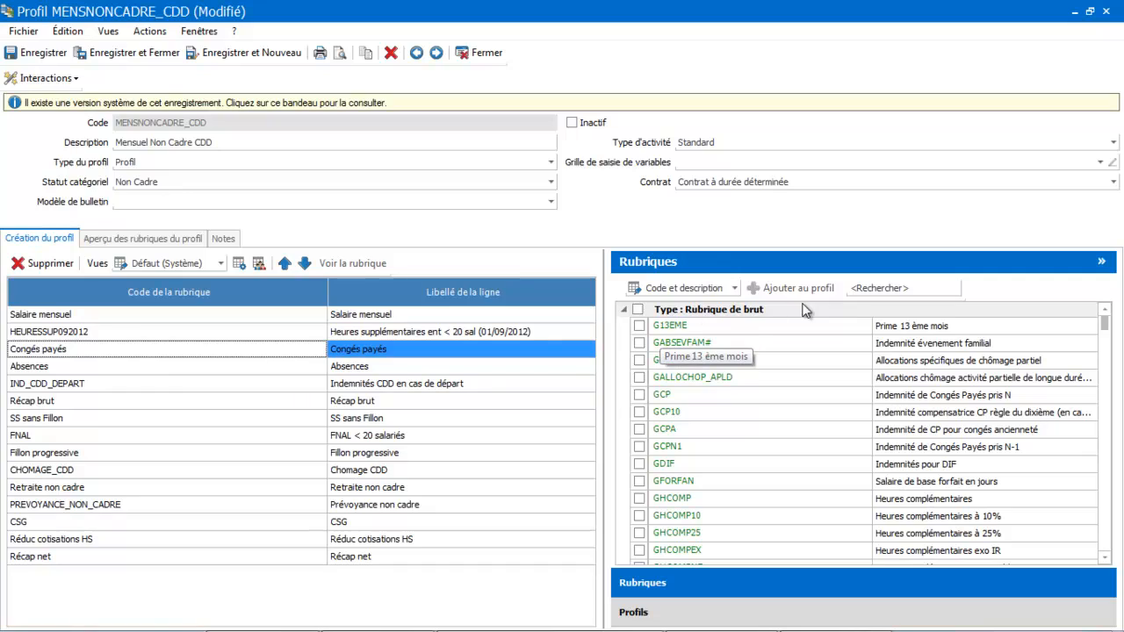
Search the rubrics for CDD, insert GPRECARITE into the profile just before Congés payés, and save and close the profile
{"action": "left_click", "coordinate": [876, 289]}
{"action": "type", "text": "CDD"}
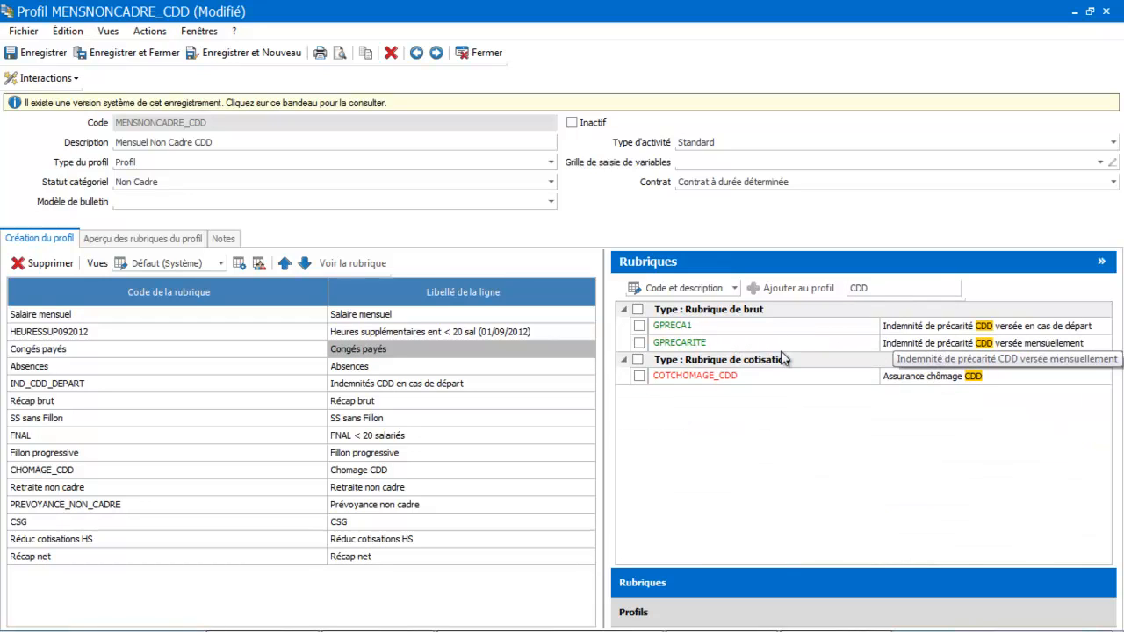
{"action": "left_click", "coordinate": [666, 347]}
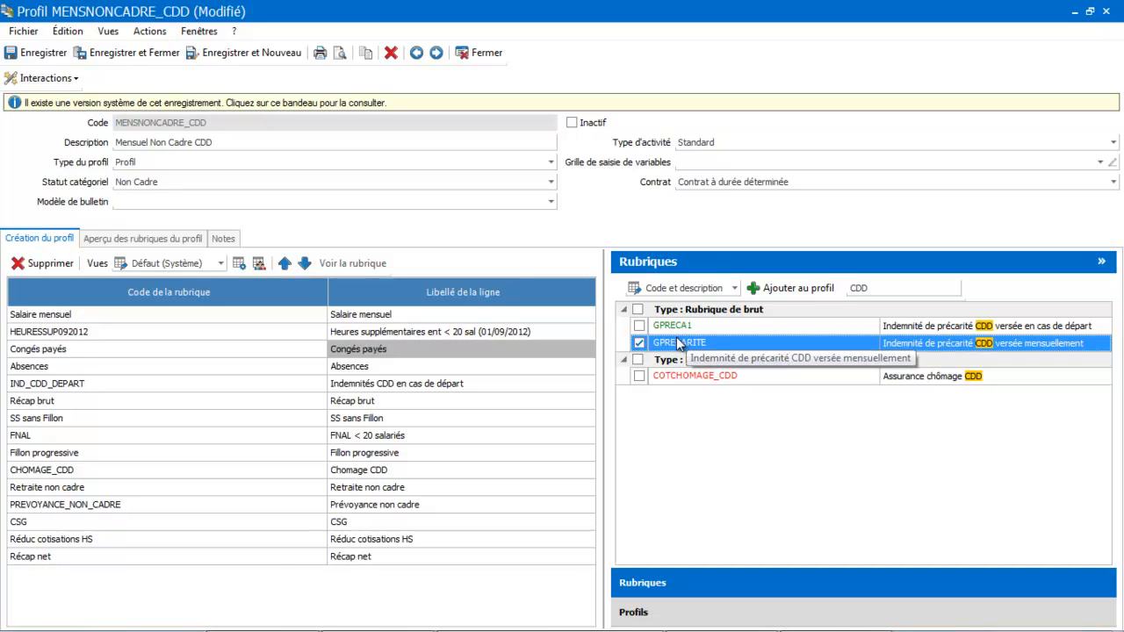
{"action": "left_click_drag", "start_coordinate": [673, 348], "coordinate": [237, 354]}
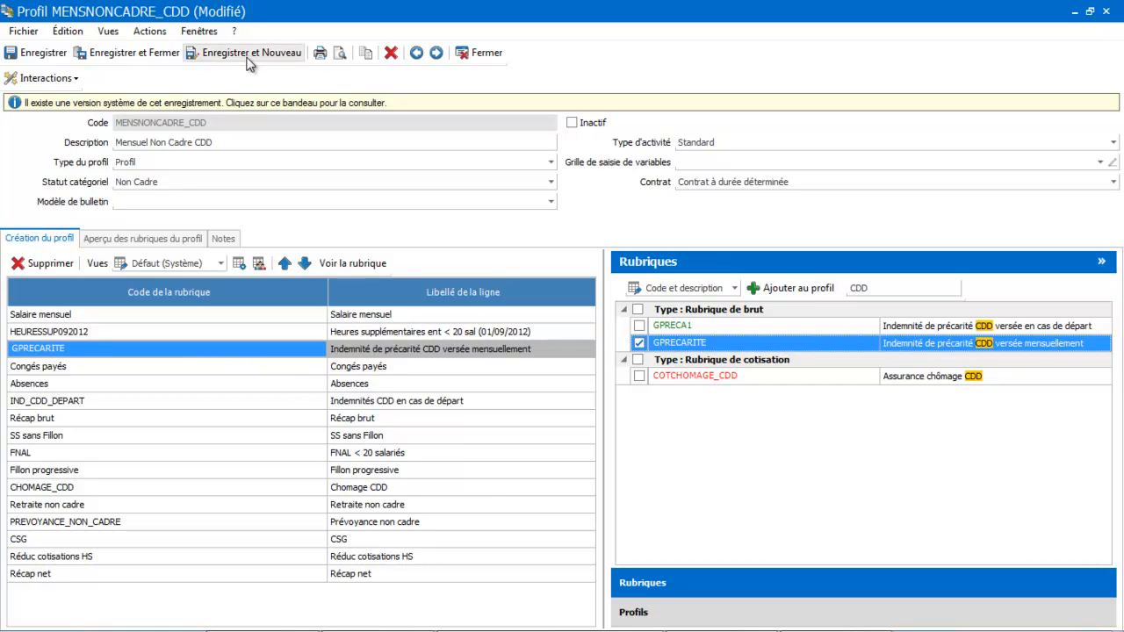
{"action": "left_click", "coordinate": [136, 55]}
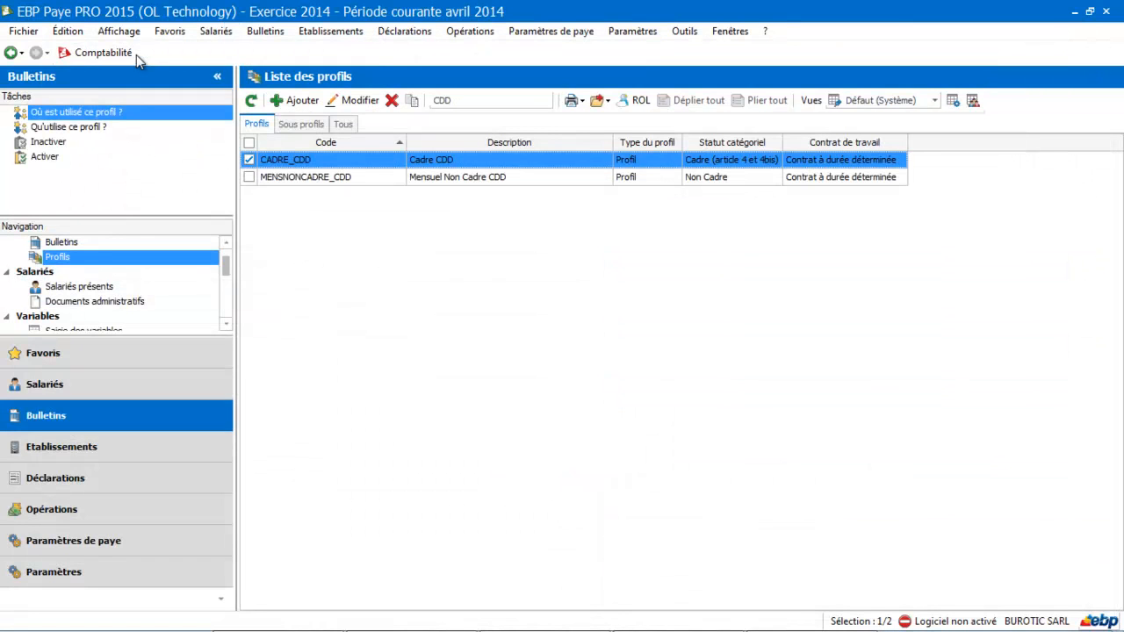
Prepare a payslip from the profile for only the employee on Mensuel Non Cadre CDD, and open that payslip
{"action": "left_click", "coordinate": [83, 392]}
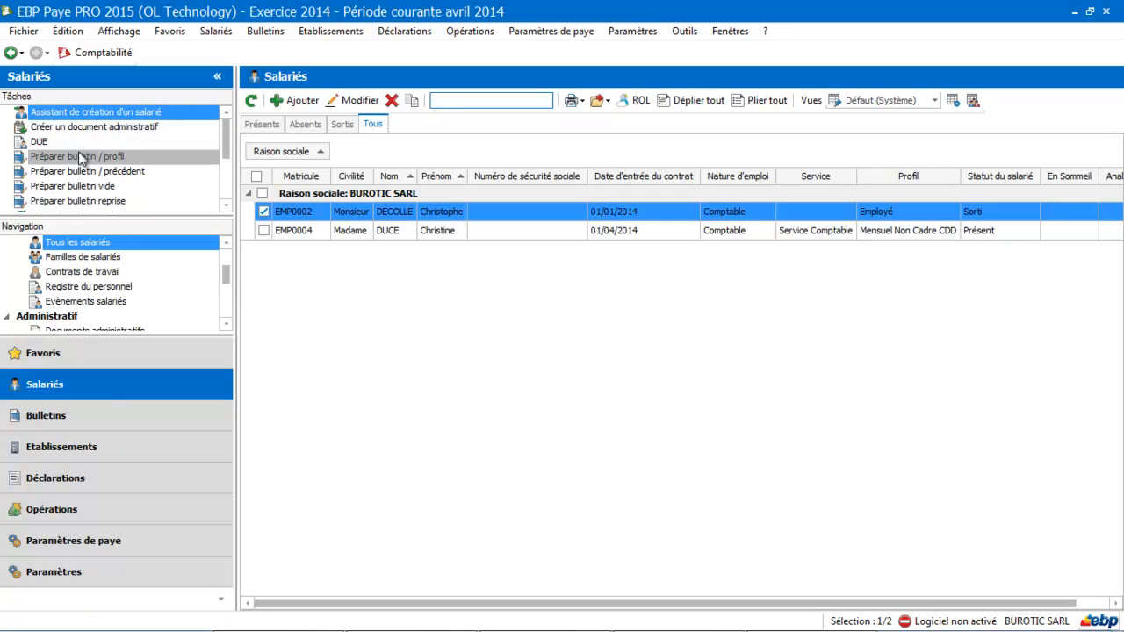
{"action": "left_click", "coordinate": [263, 230]}
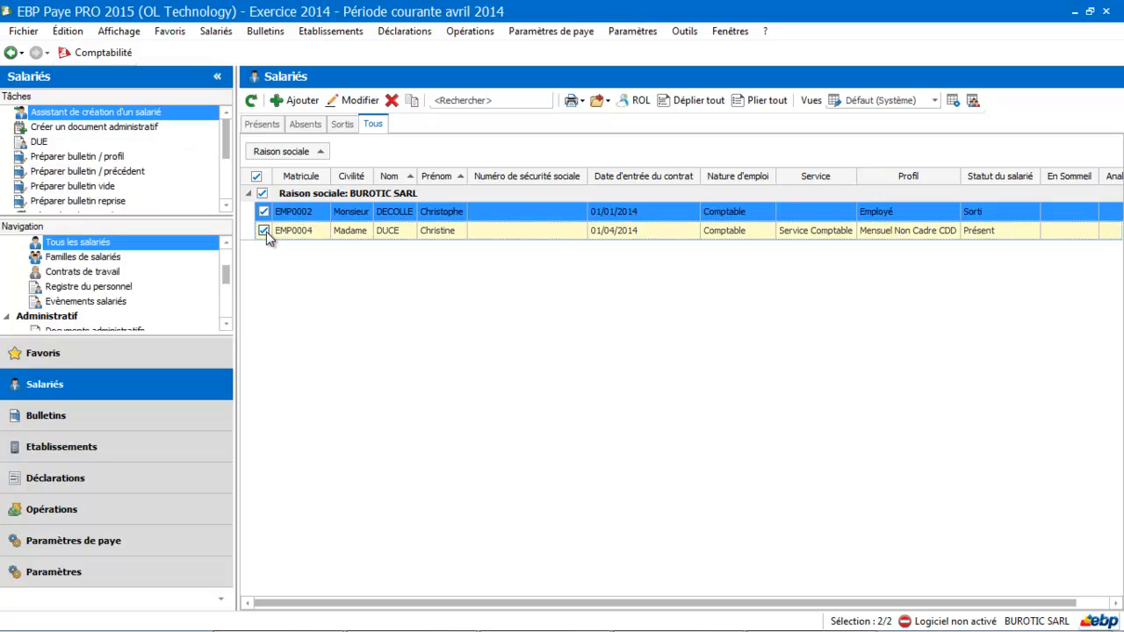
{"action": "left_click", "coordinate": [263, 212]}
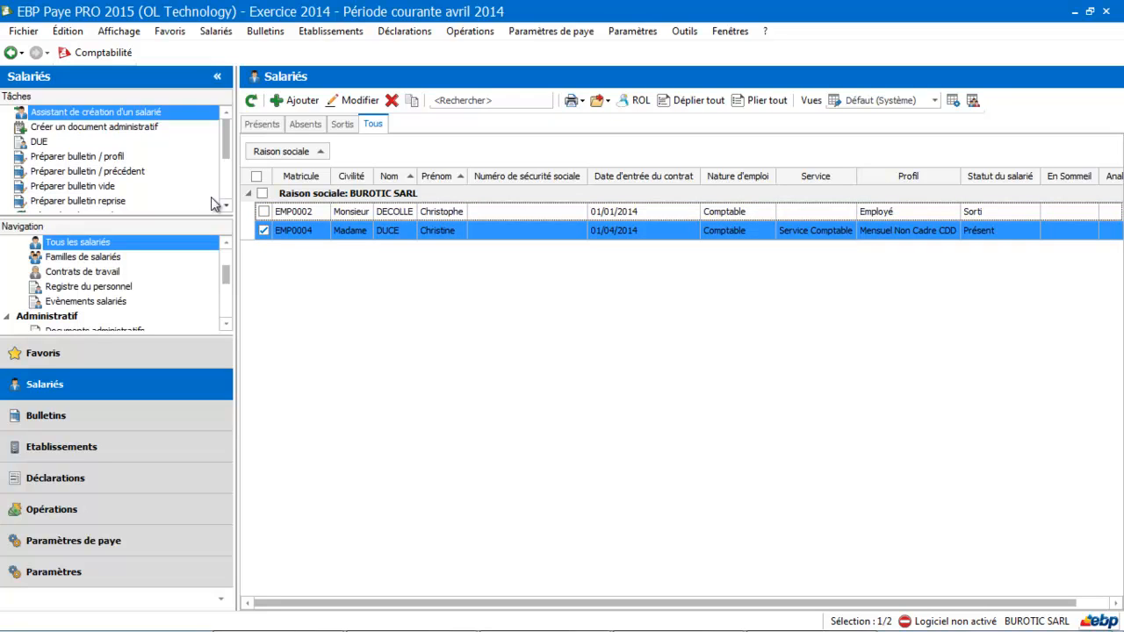
{"action": "left_click", "coordinate": [101, 158]}
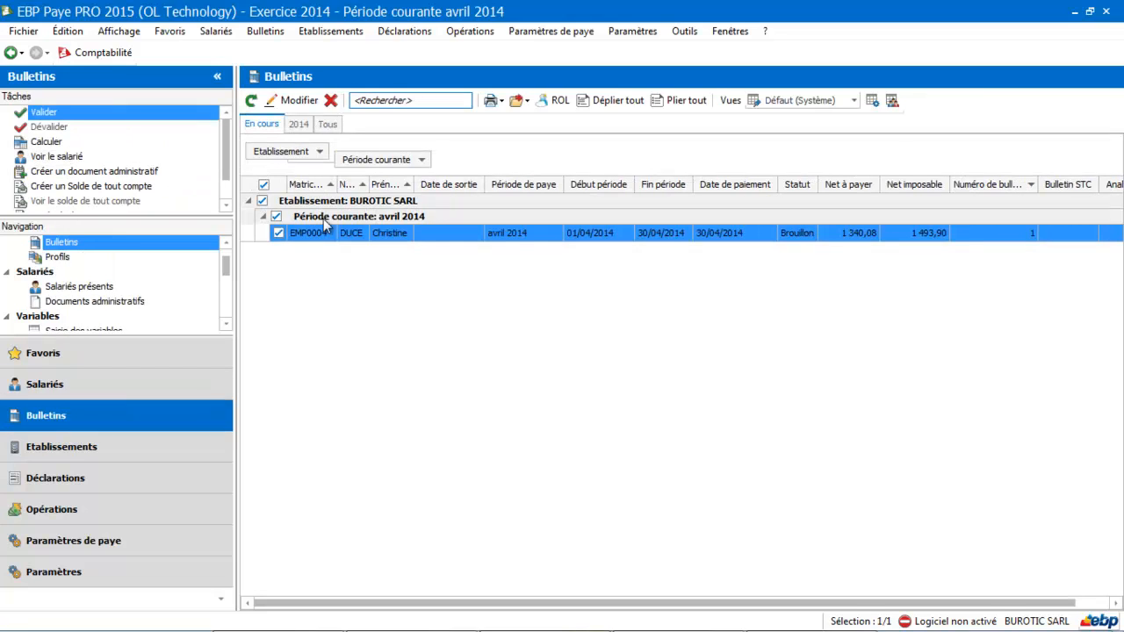
{"action": "left_click", "coordinate": [362, 235]}
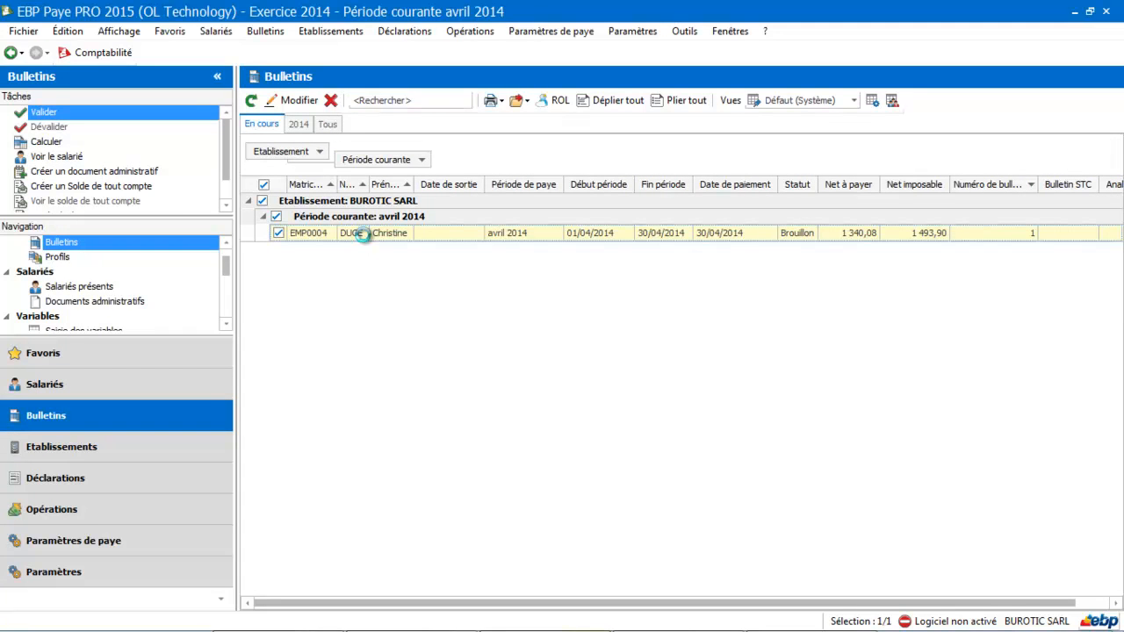
{"action": "double_click", "coordinate": [362, 235]}
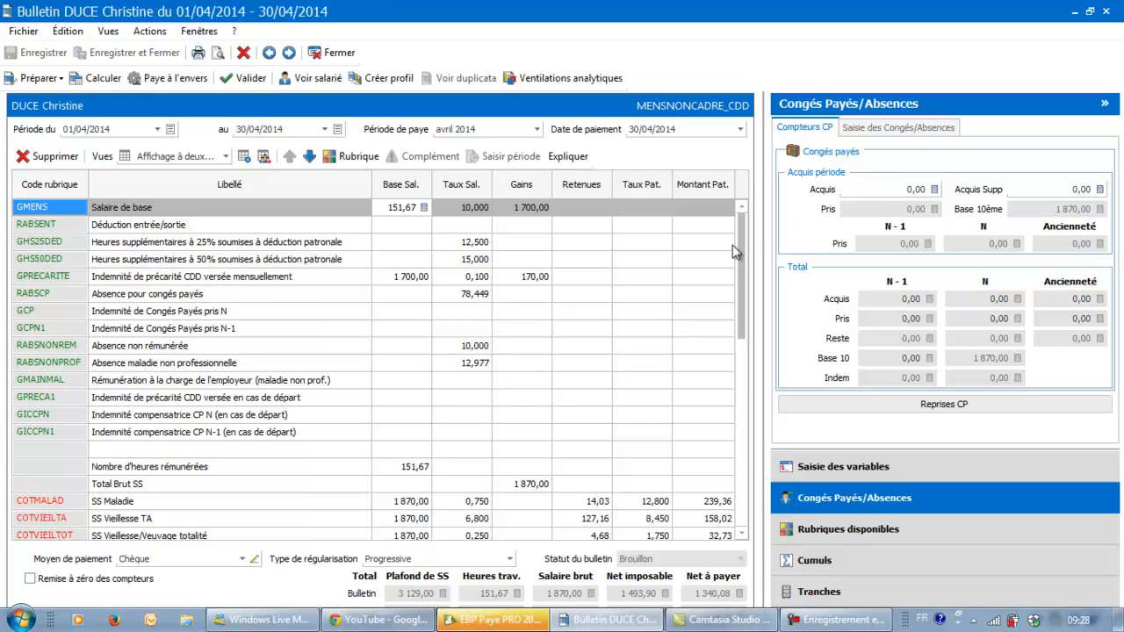
Check the payslip's print preview at 110% zoom down to the totals, close it, and examine the payslip's rubric lines
{"action": "left_click", "coordinate": [219, 55]}
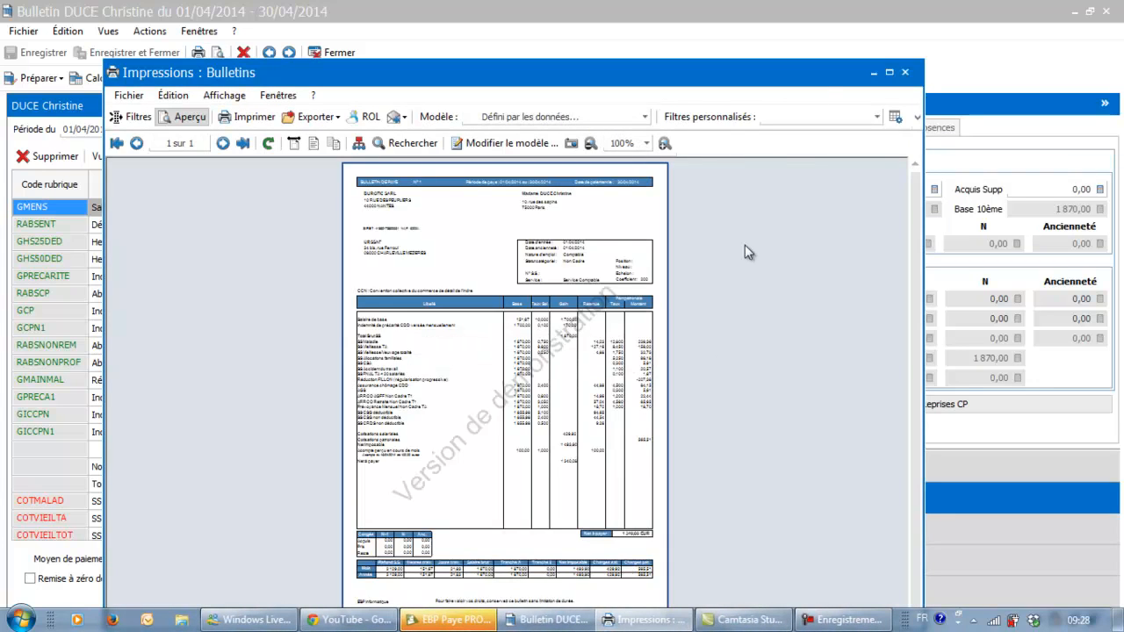
{"action": "left_click", "coordinate": [664, 143]}
{"action": "left_click_drag", "start_coordinate": [917, 235], "coordinate": [991, 519]}
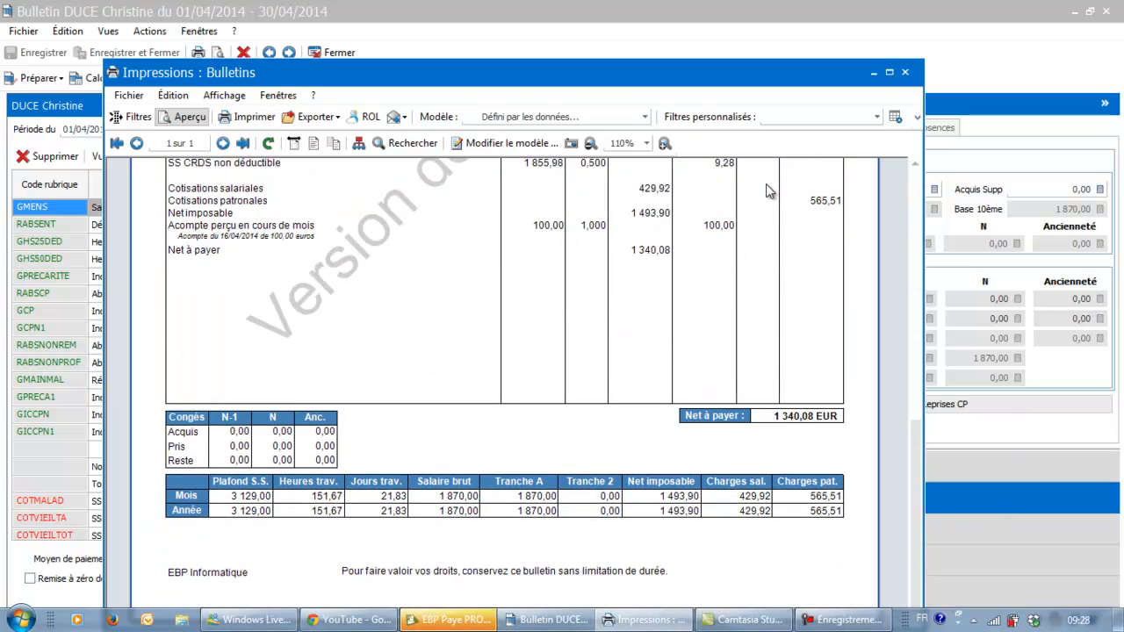
{"action": "left_click", "coordinate": [905, 72]}
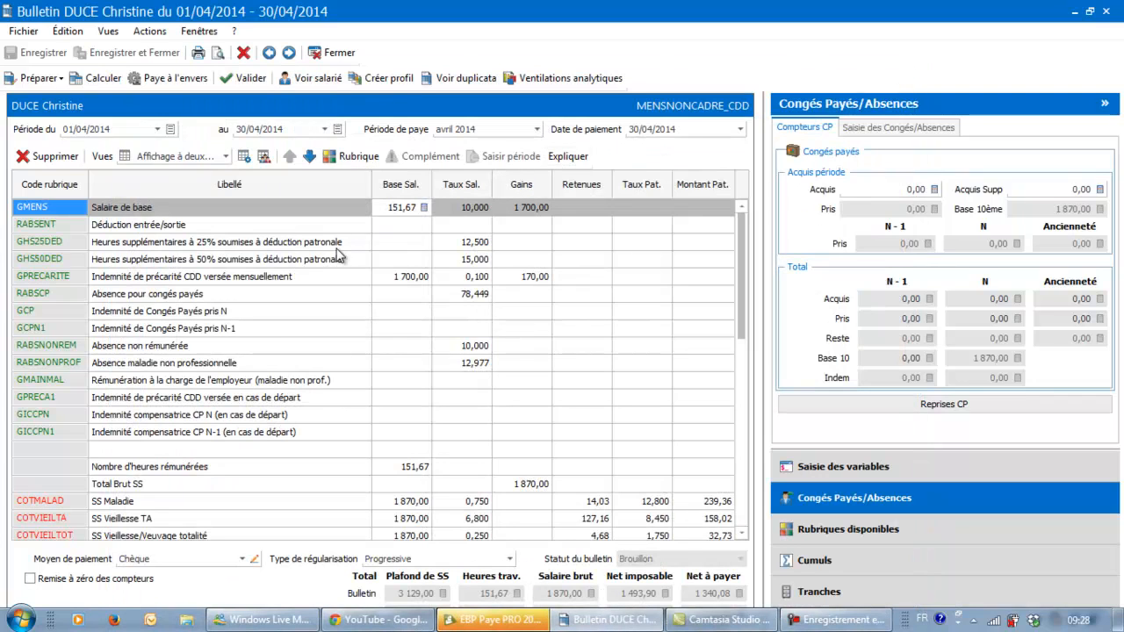
{"action": "scroll", "coordinate": [751, 325], "scroll_direction": "down", "scroll_amount": 3}
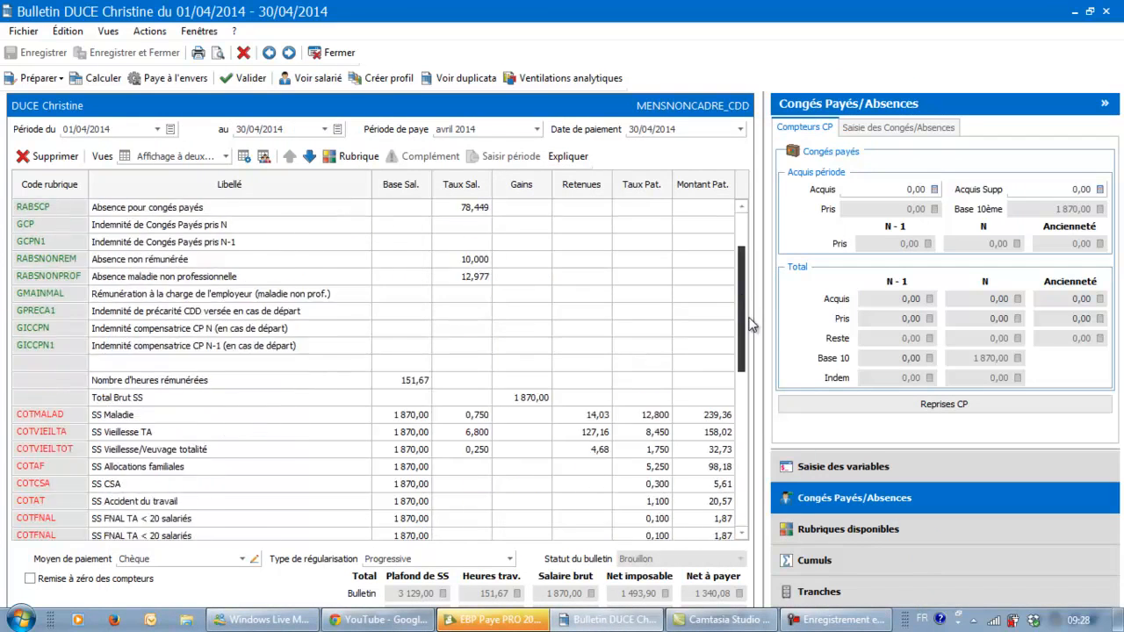
Set the contract's Motif de recours à un CDD to Accroissement temporaire d'activité in the employee's record, save and close it, and recalculate the payslip
{"action": "left_click_drag", "start_coordinate": [751, 325], "coordinate": [751, 385]}
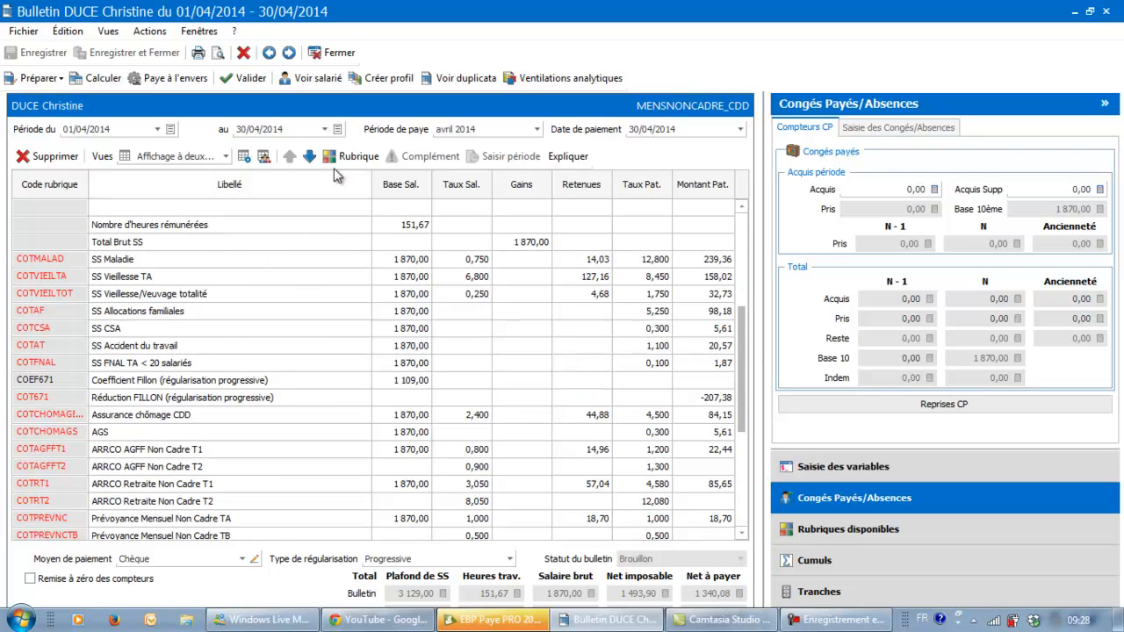
{"action": "left_click", "coordinate": [299, 79]}
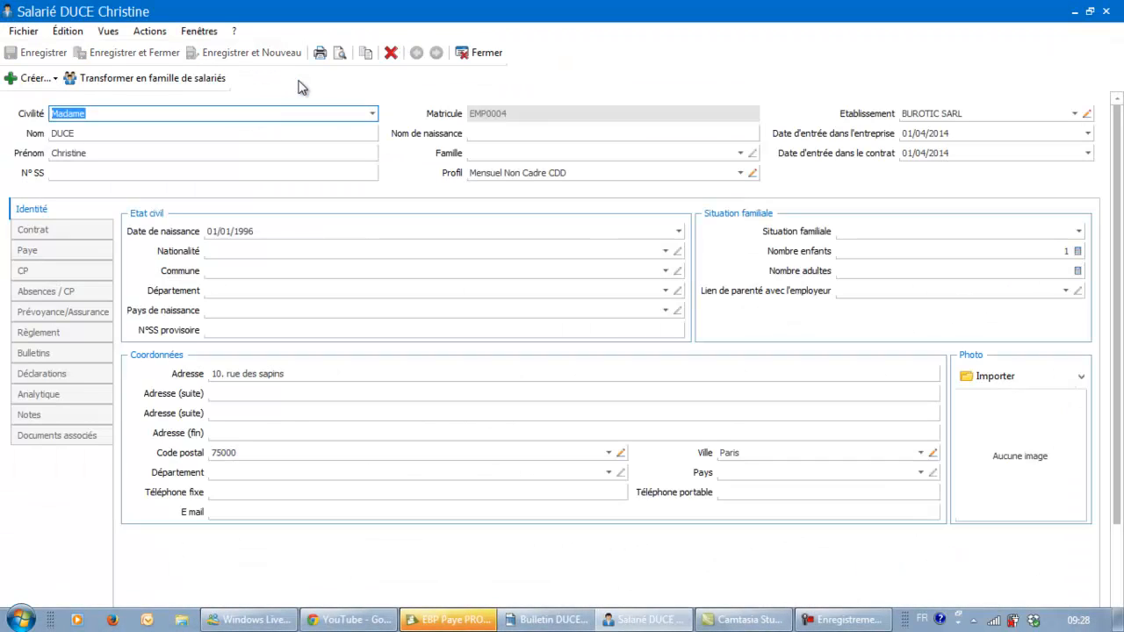
{"action": "left_click", "coordinate": [53, 233]}
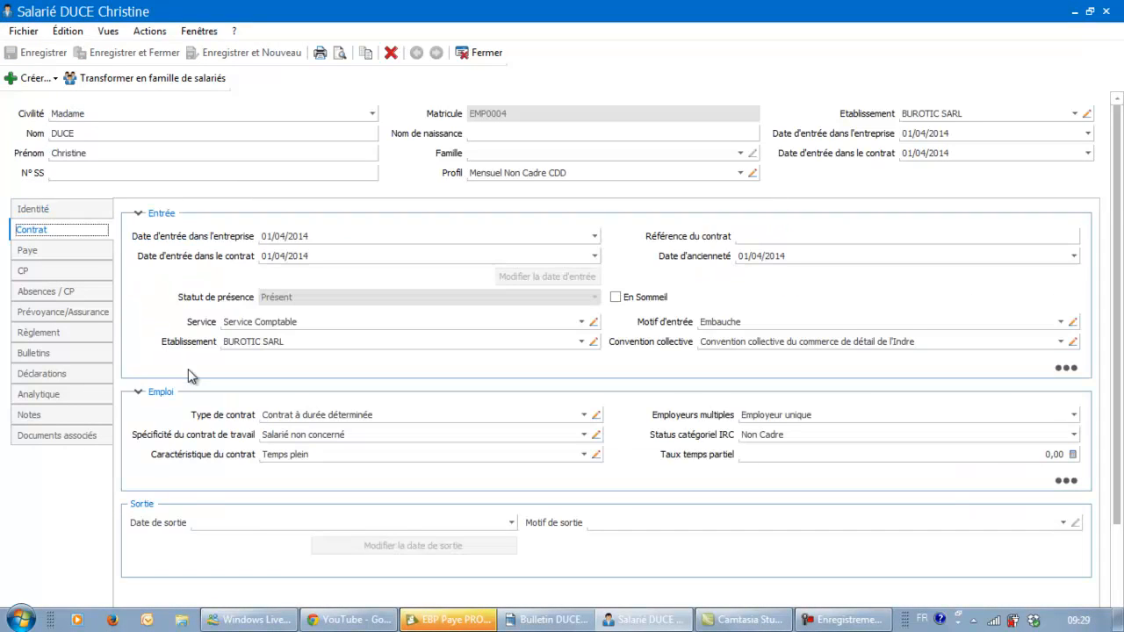
{"action": "left_click", "coordinate": [1063, 480]}
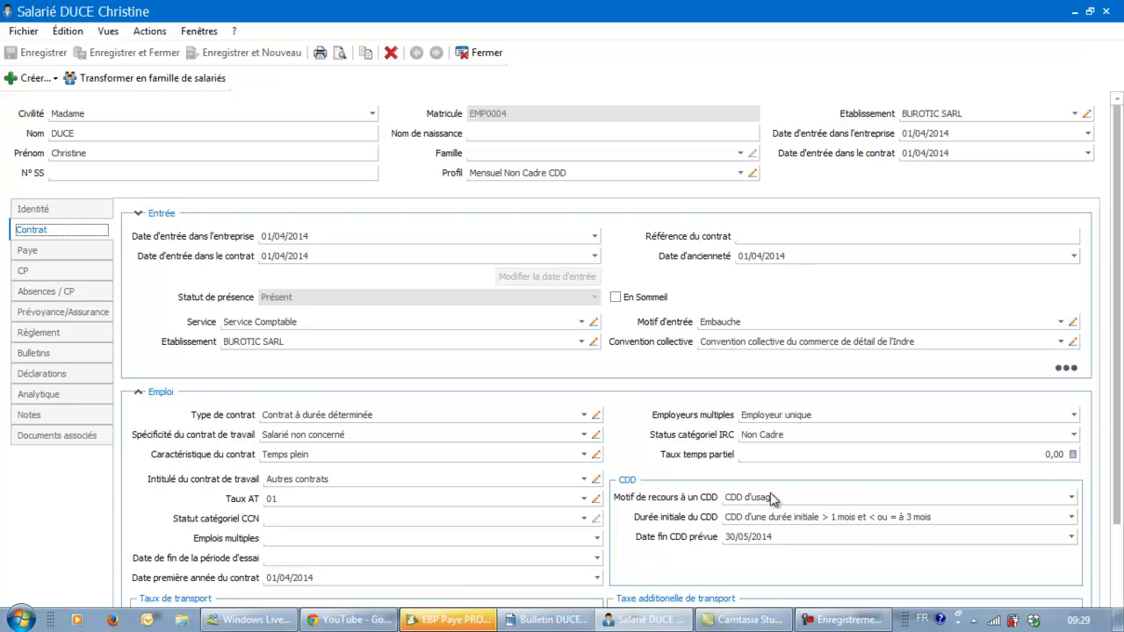
{"action": "left_click", "coordinate": [1073, 498]}
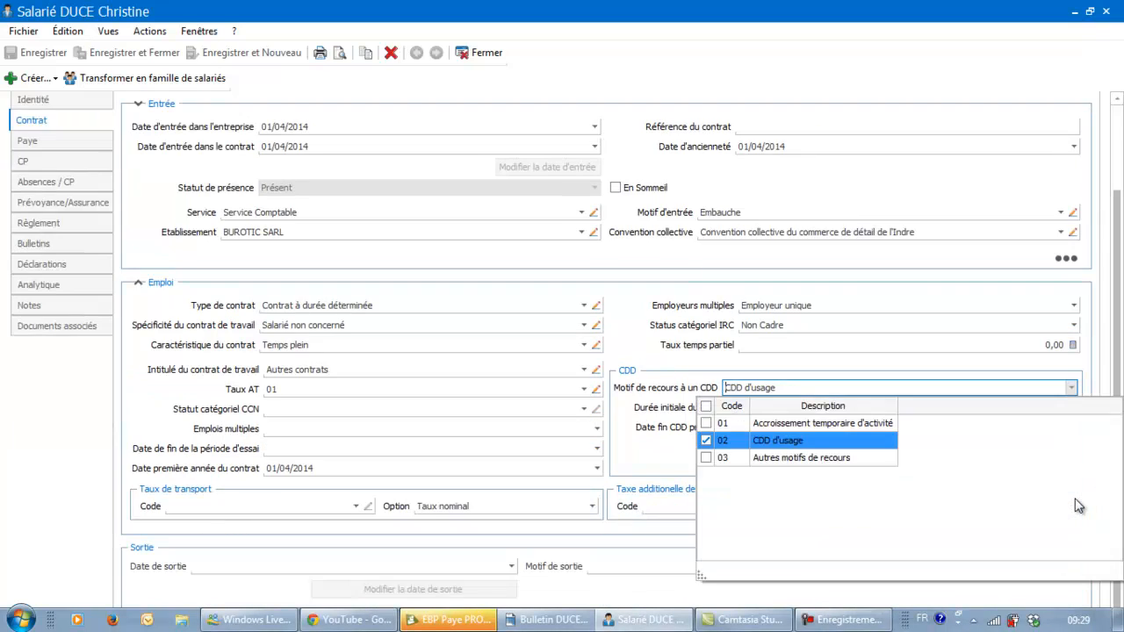
{"action": "left_click", "coordinate": [829, 424]}
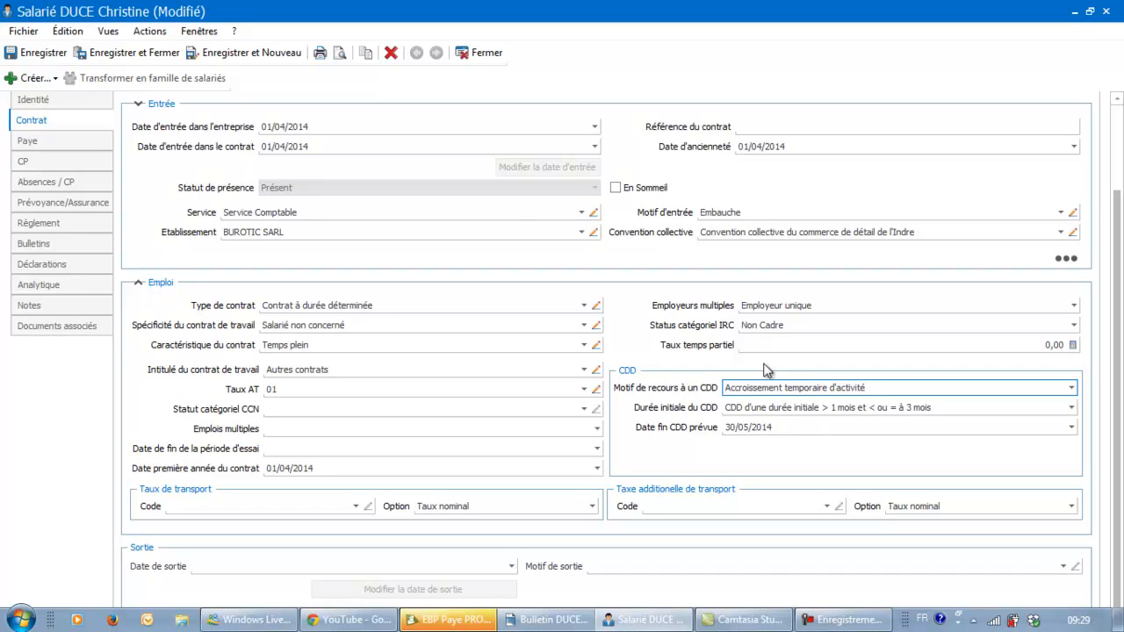
{"action": "left_click", "coordinate": [146, 54]}
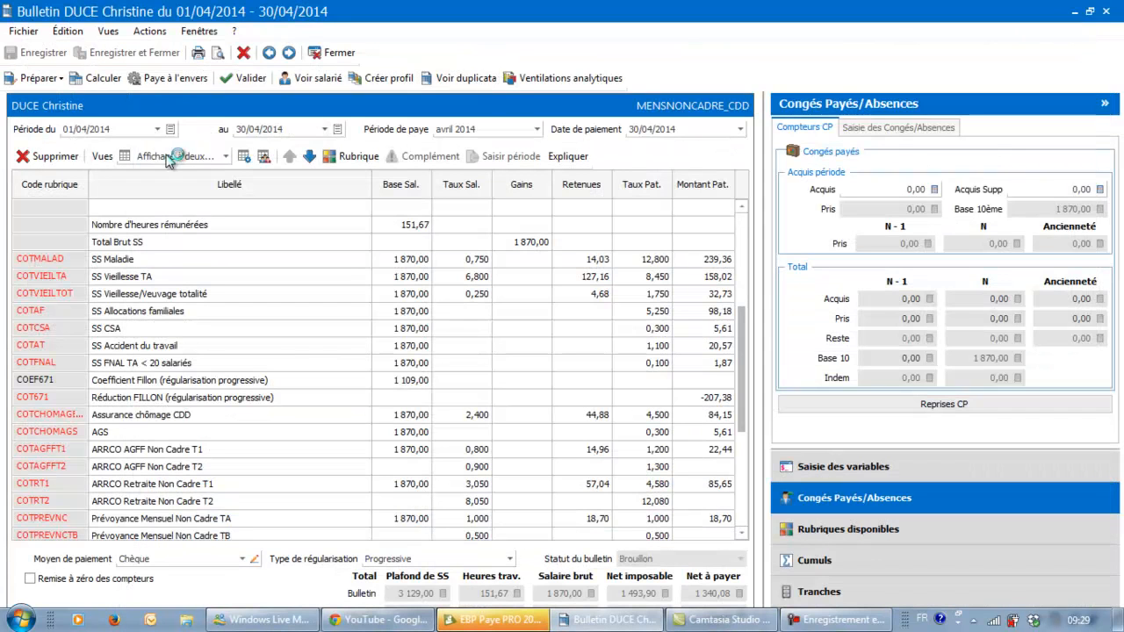
{"action": "left_click", "coordinate": [104, 78]}
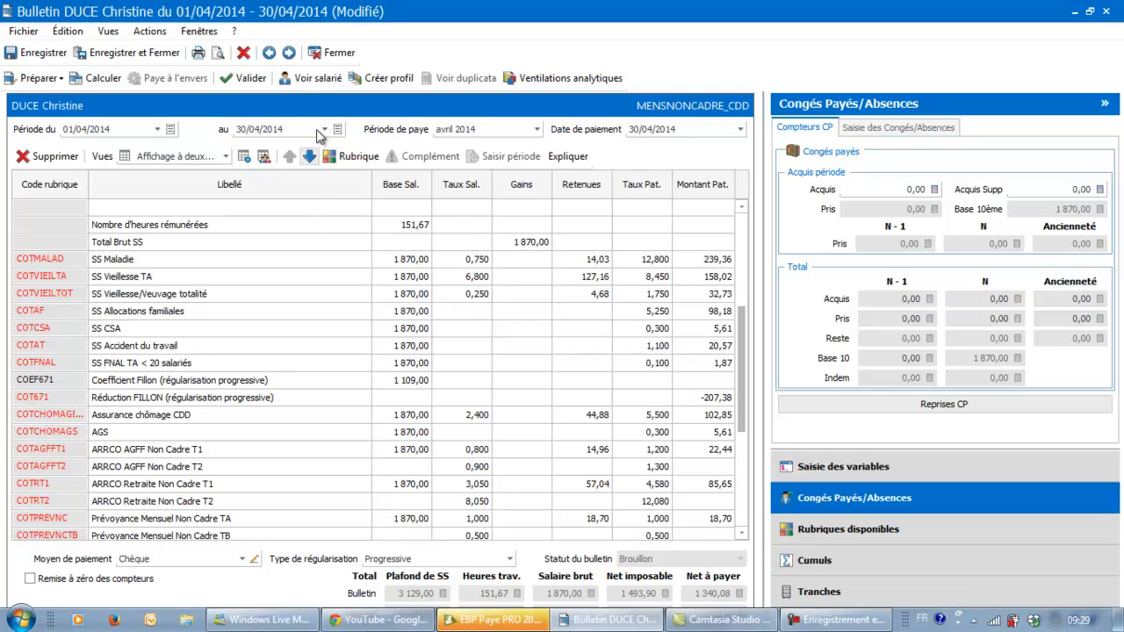
Reopen the employee's record from the payslip, check the CDD details in the contract's Emploi section, and close the record
{"action": "left_click", "coordinate": [313, 80]}
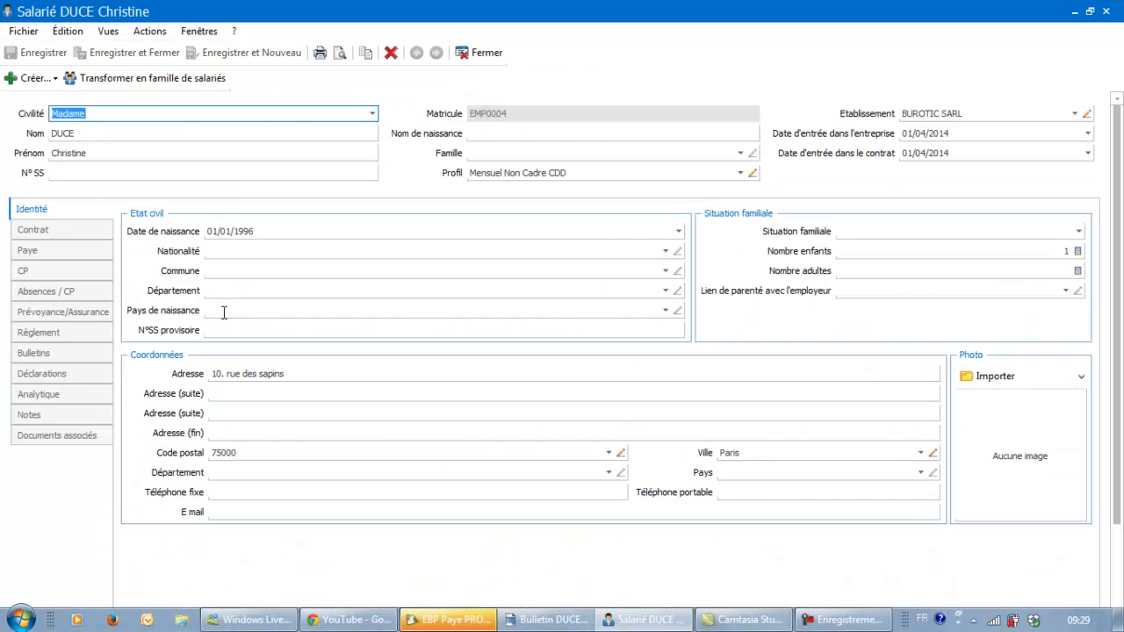
{"action": "left_click", "coordinate": [57, 236]}
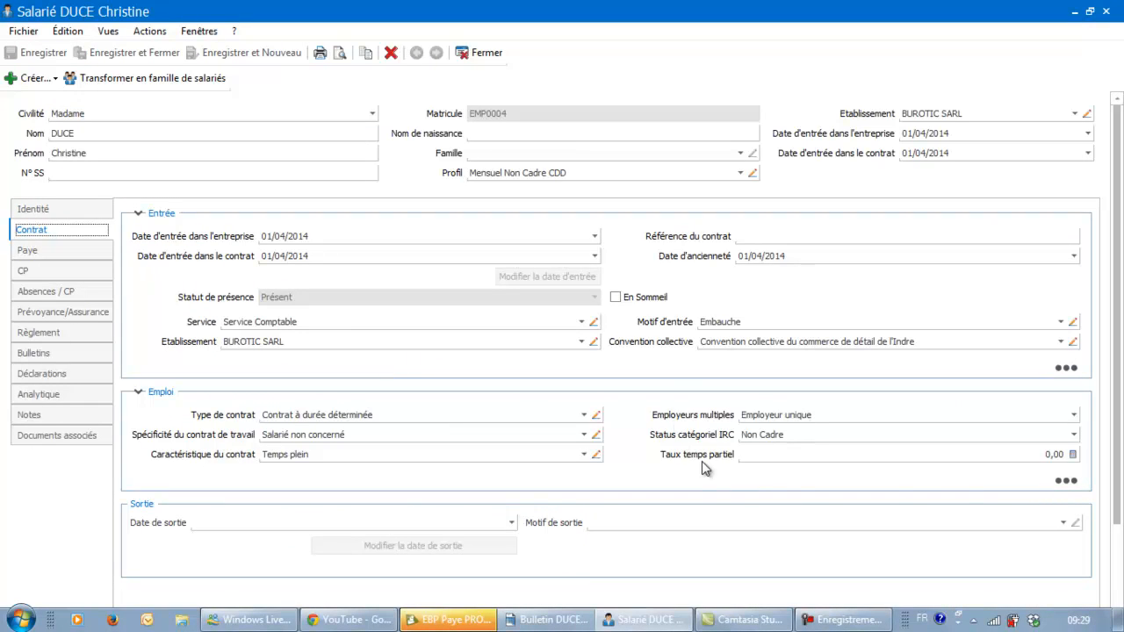
{"action": "left_click", "coordinate": [1068, 481]}
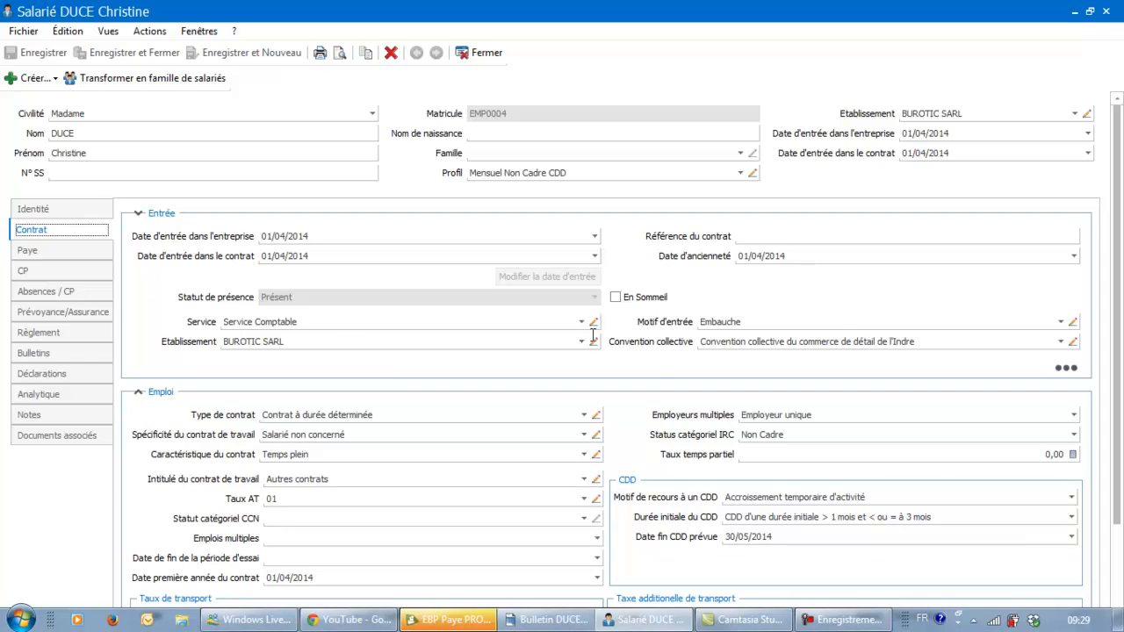
{"action": "left_click", "coordinate": [492, 53]}
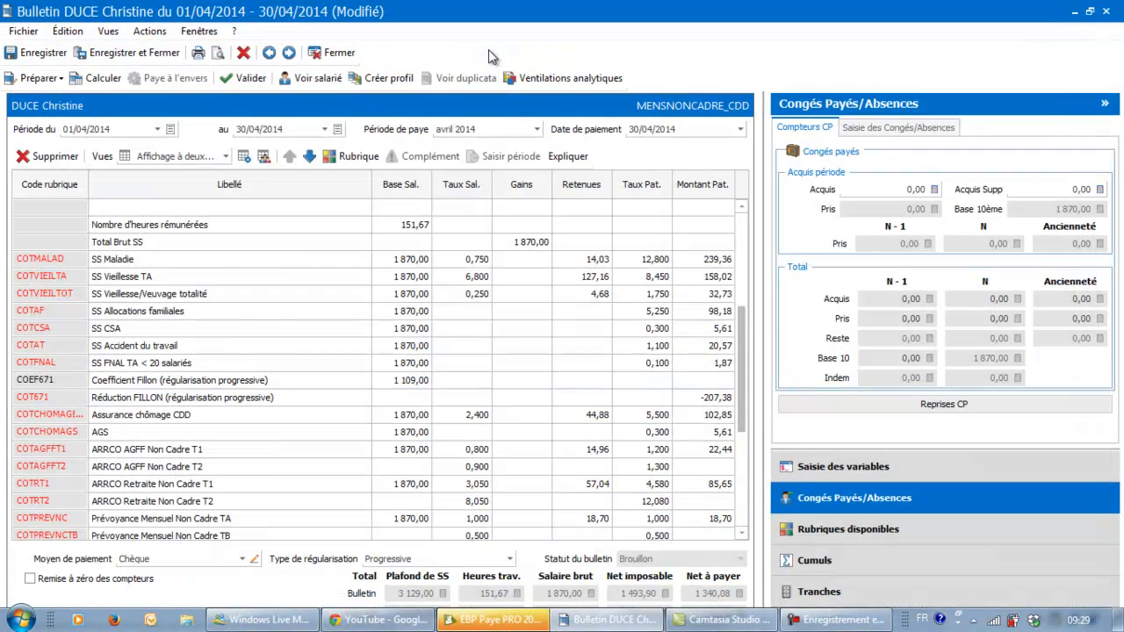